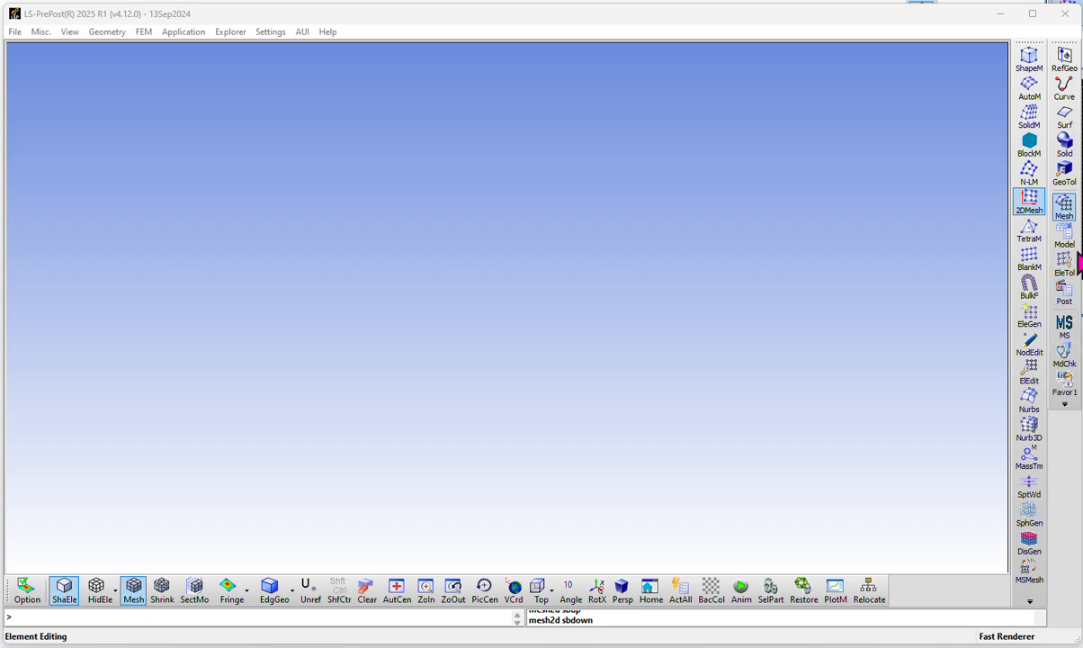
Open the 2D Mesher and place its mesh generation window over the model area
left_click(1066, 232)
left_click(1065, 209)
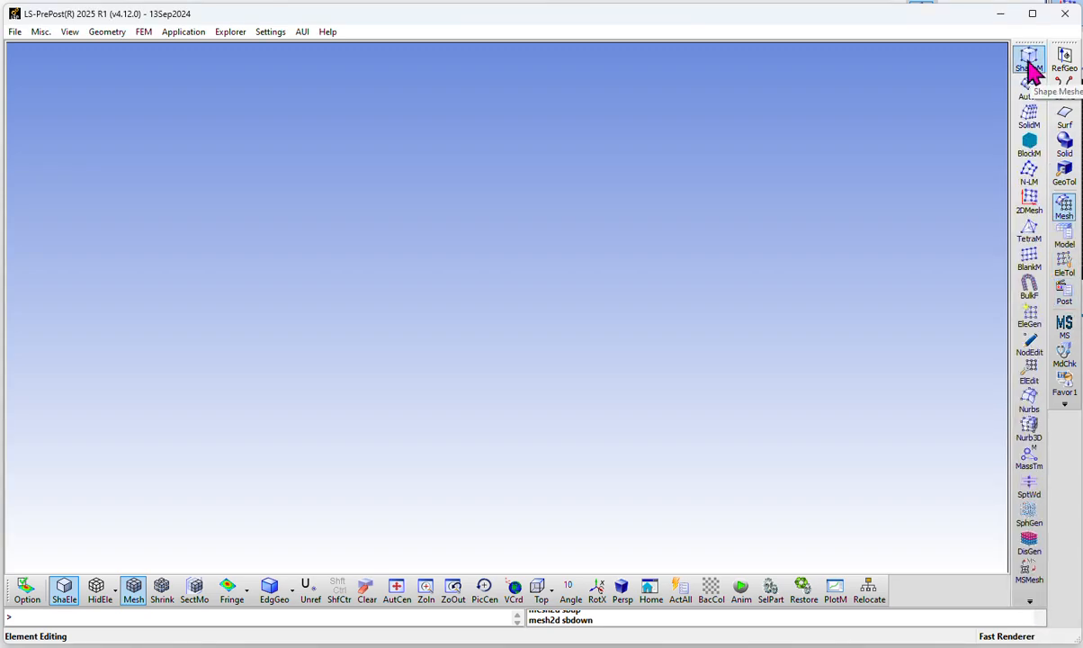
left_click(1027, 216)
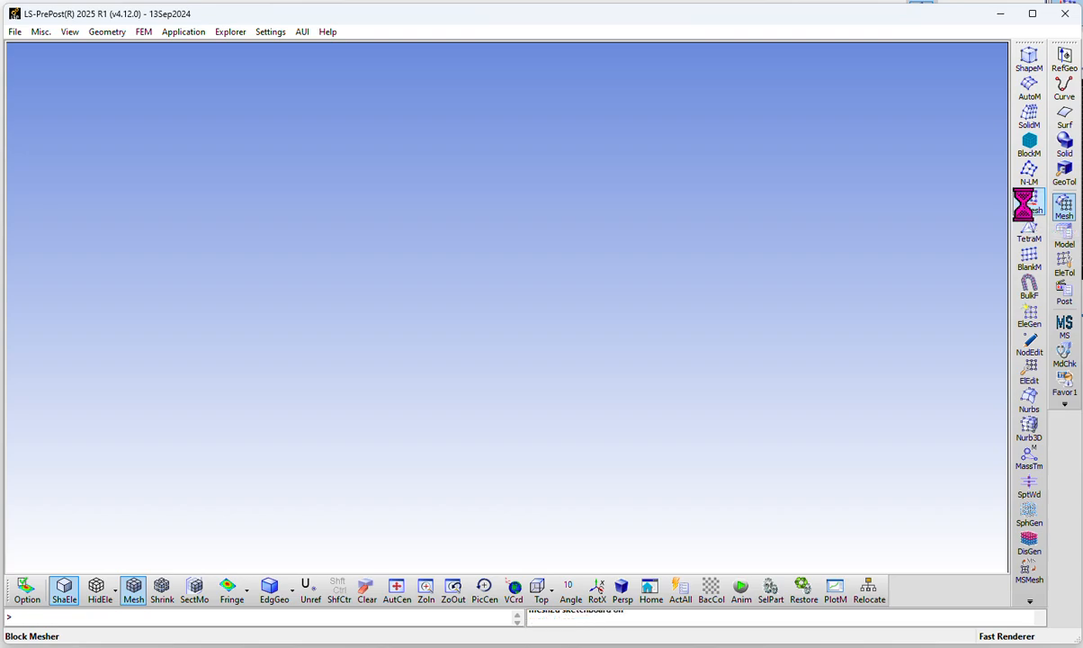
left_click_drag(284, 20, 435, 88)
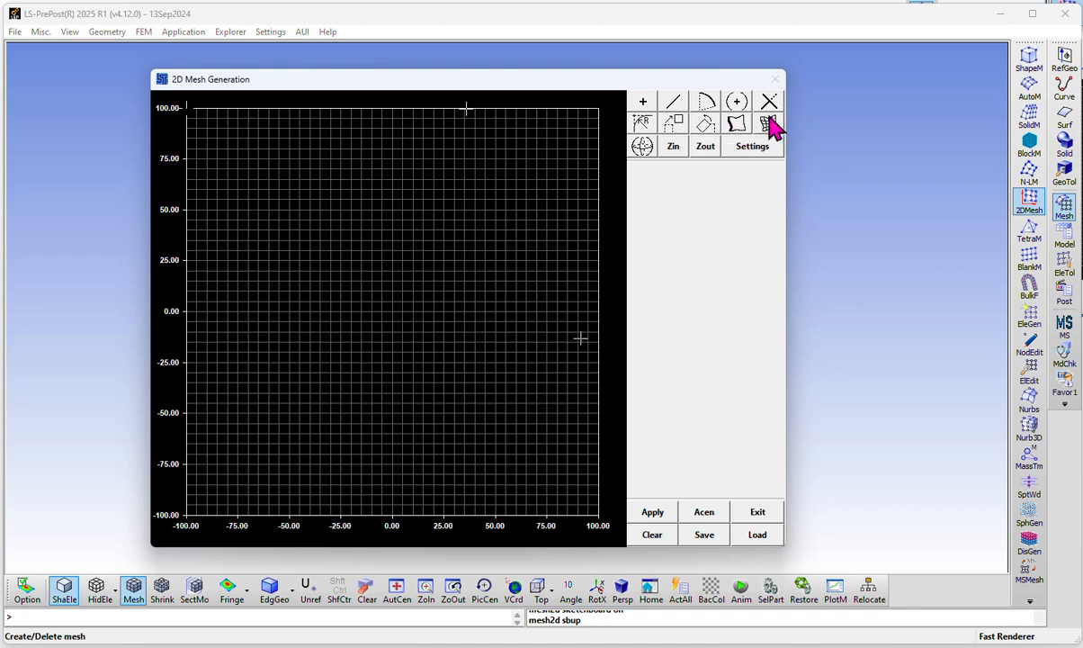
Create a point at x 0.0, y 0.0 from keyed-in coordinates
left_click(644, 103)
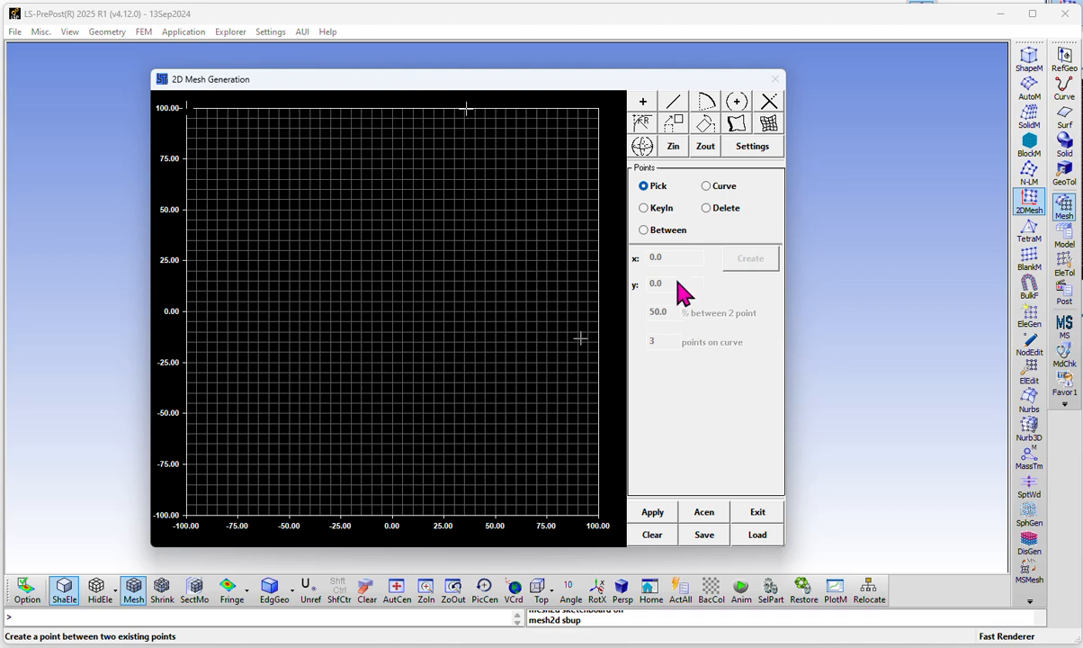
left_click(645, 208)
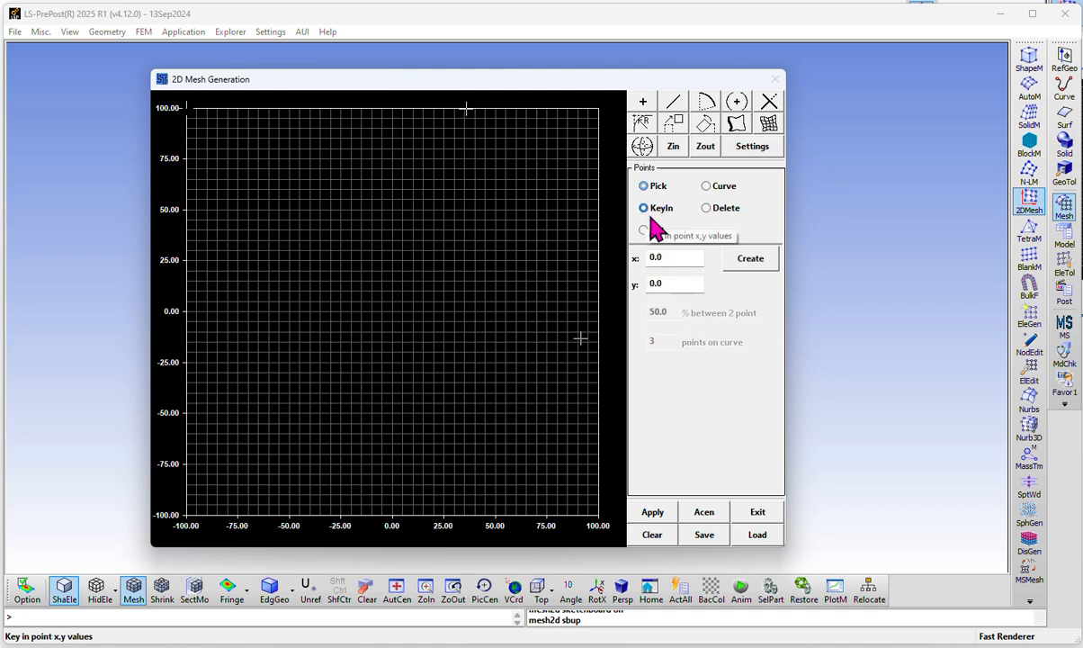
left_click(687, 258)
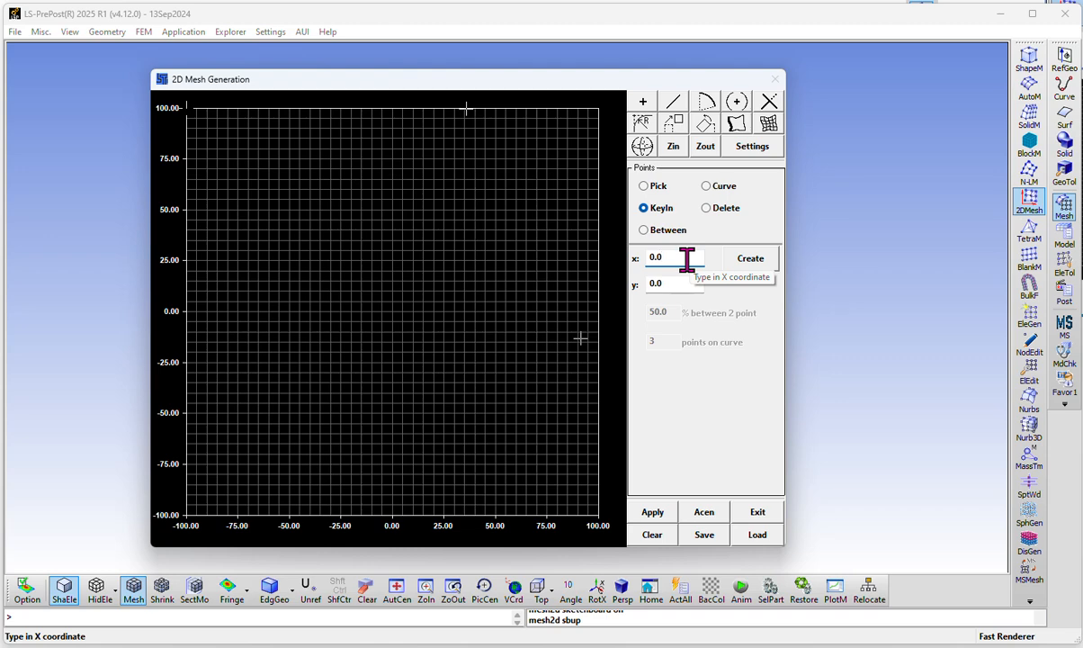
left_click(738, 261)
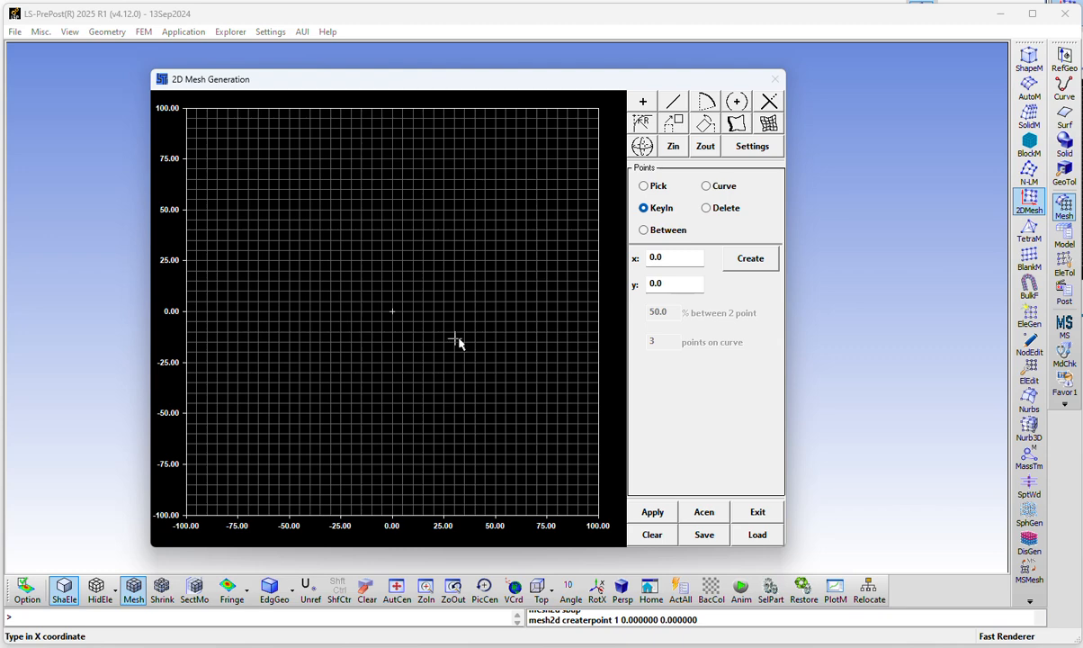
Create a second point at x 2.0, y 0.0
double_click(663, 258)
key("Right")
type("2")
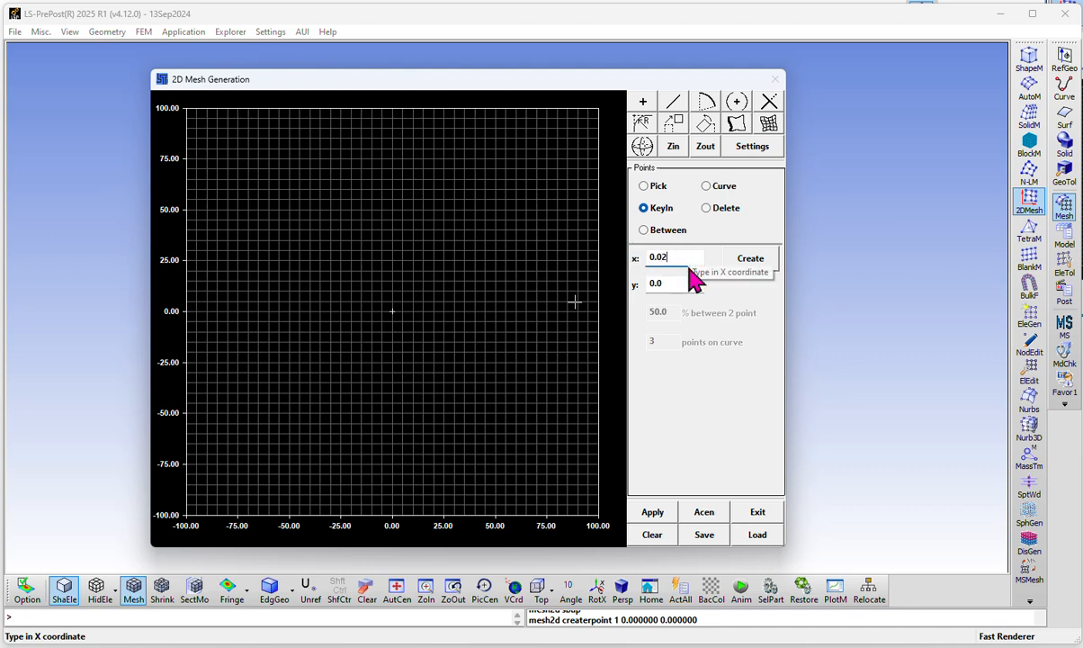
key("BackSpace")
key("BackSpace")
key("BackSpace")
key("BackSpace")
type("2.0")
left_click(749, 261)
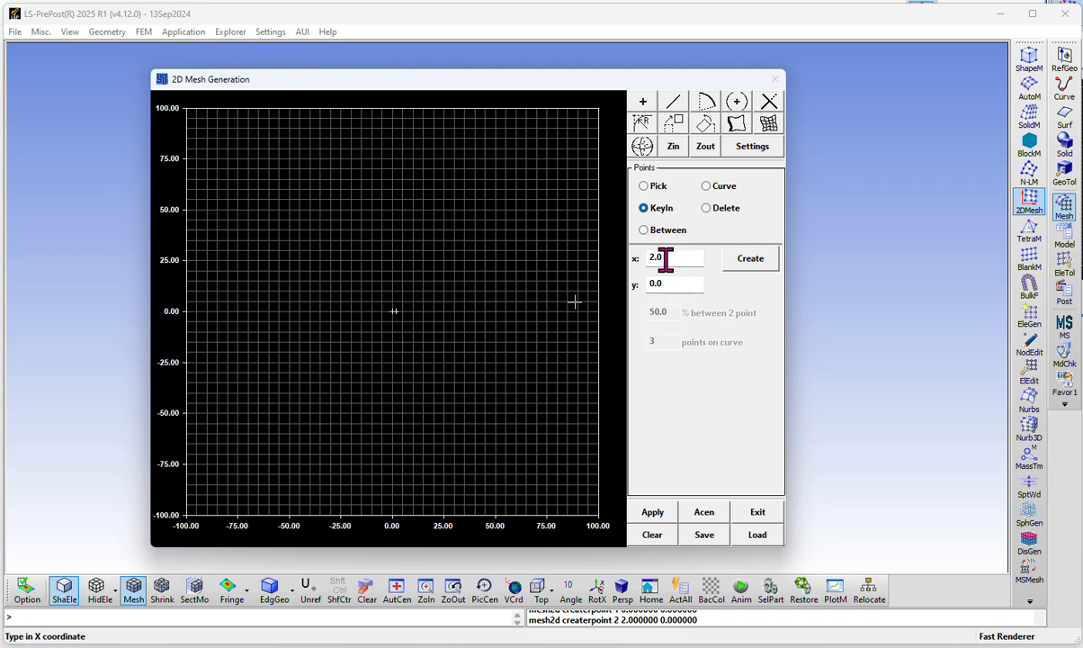
Create the two upper corner points at x 2.0, y 10.0 and x 0, y 10.0
left_click_drag(676, 284, 632, 280)
type("10.0")
left_click(747, 259)
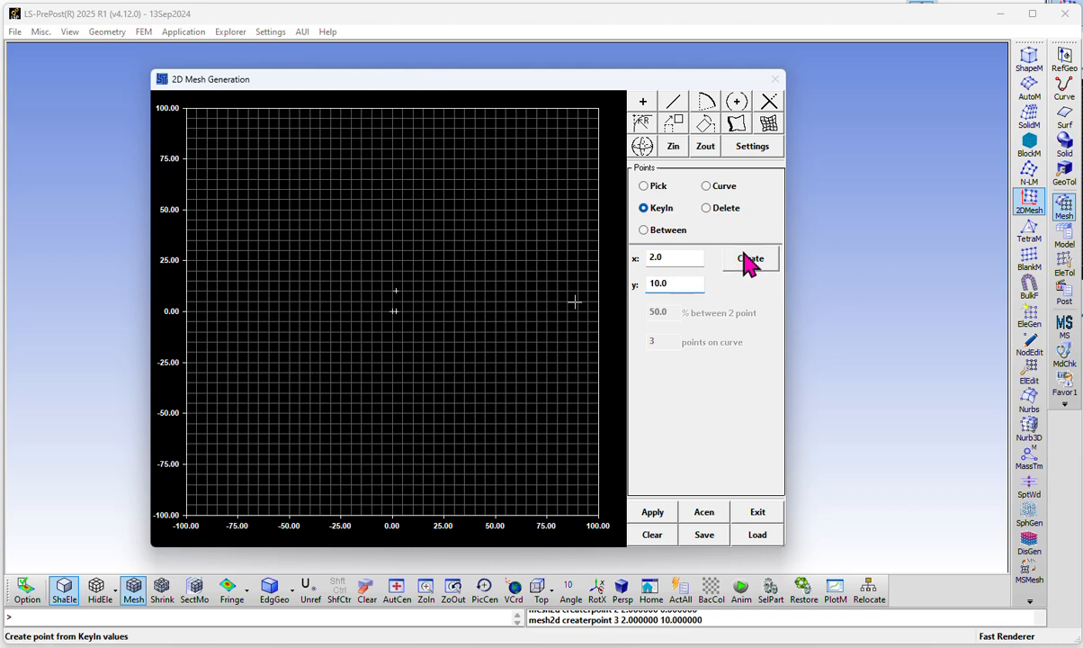
left_click_drag(669, 257, 641, 256)
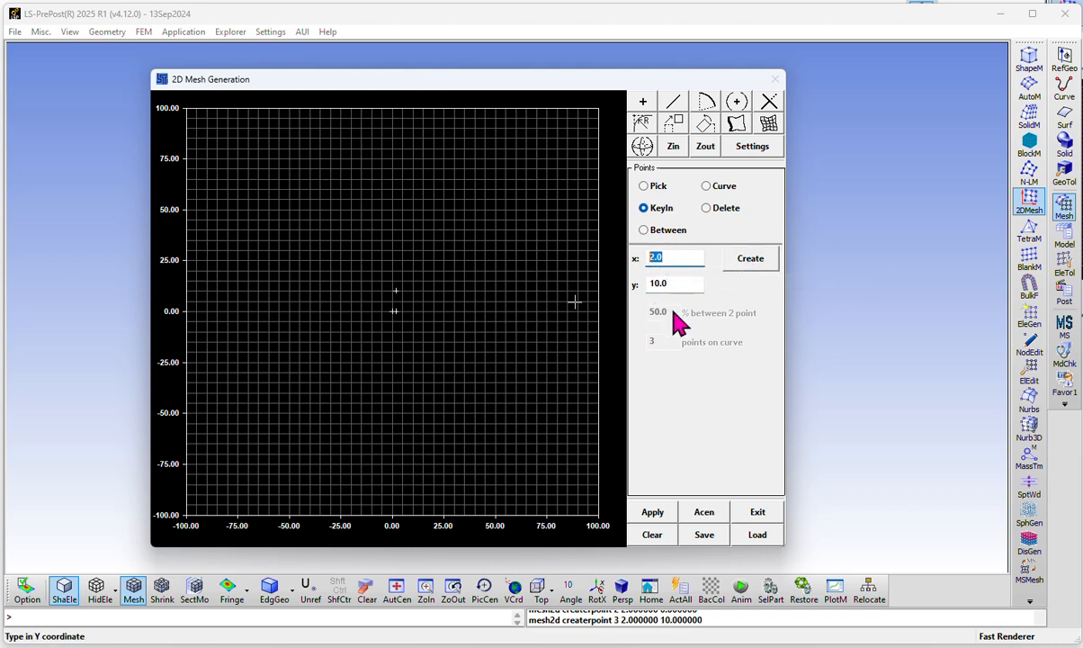
type("0")
left_click(750, 262)
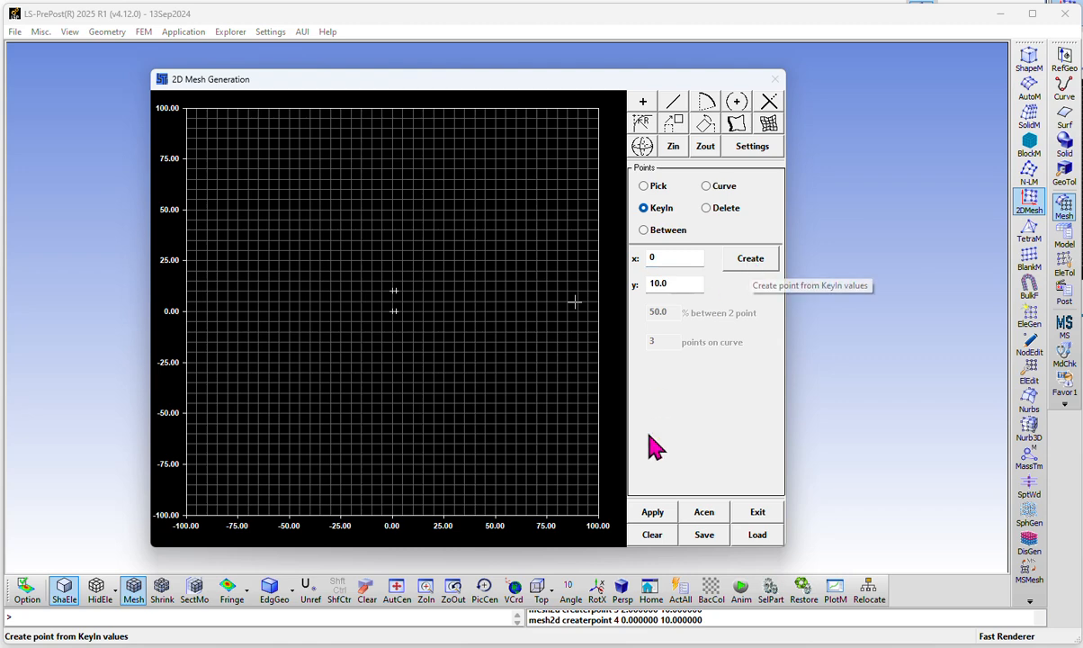
left_click(706, 519)
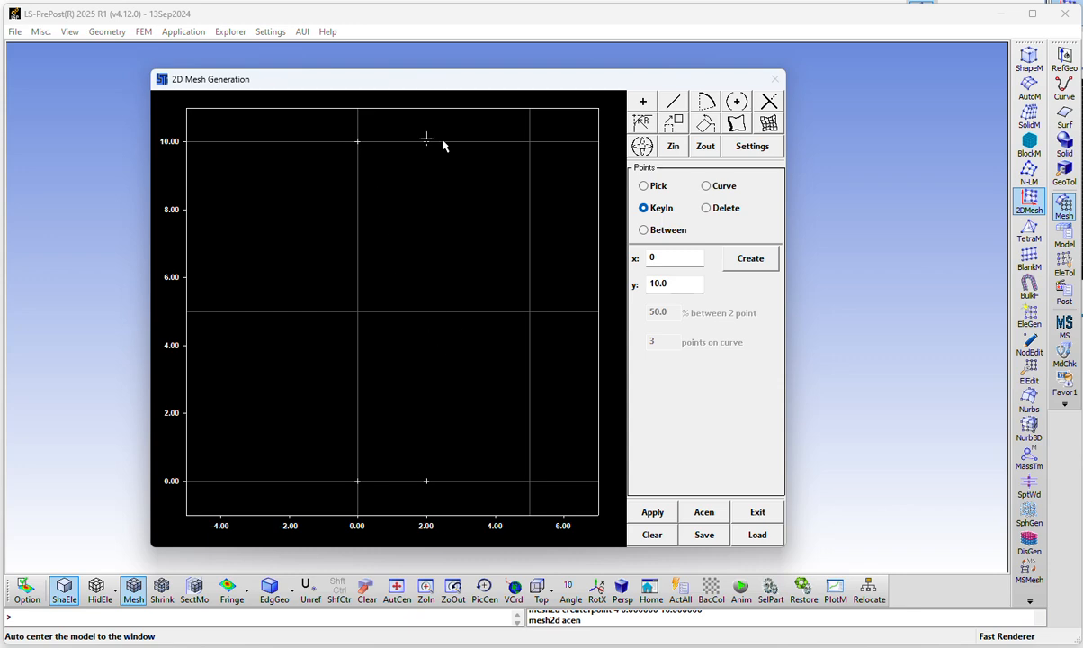
Connect the four corner points with lines to form a closed rectangle 2 wide and 10 high
left_click(669, 112)
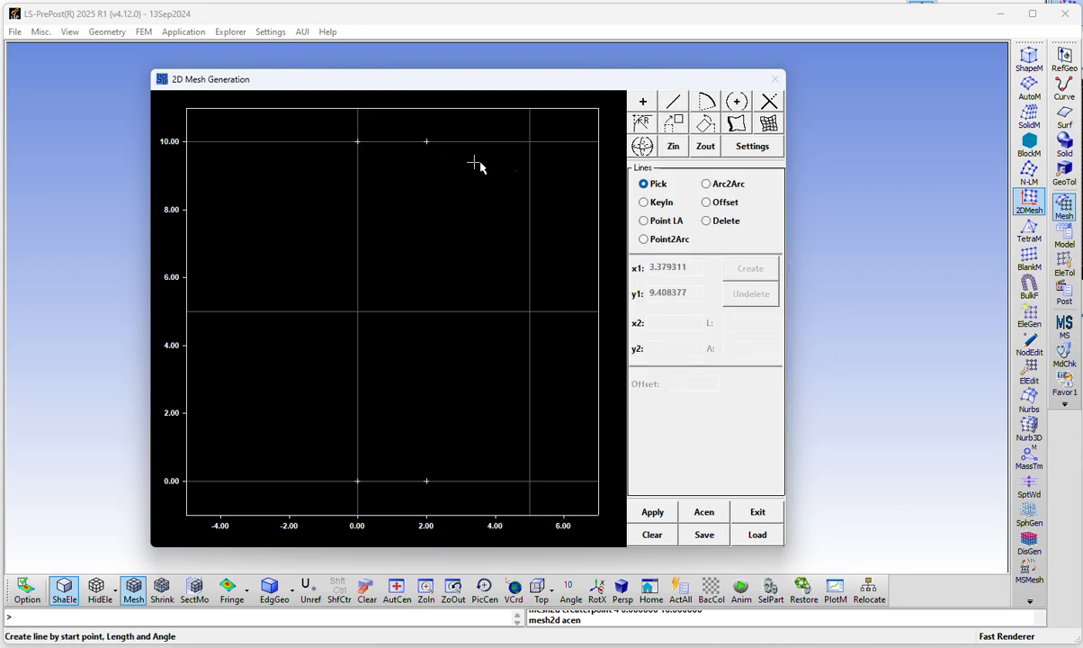
left_click(357, 142)
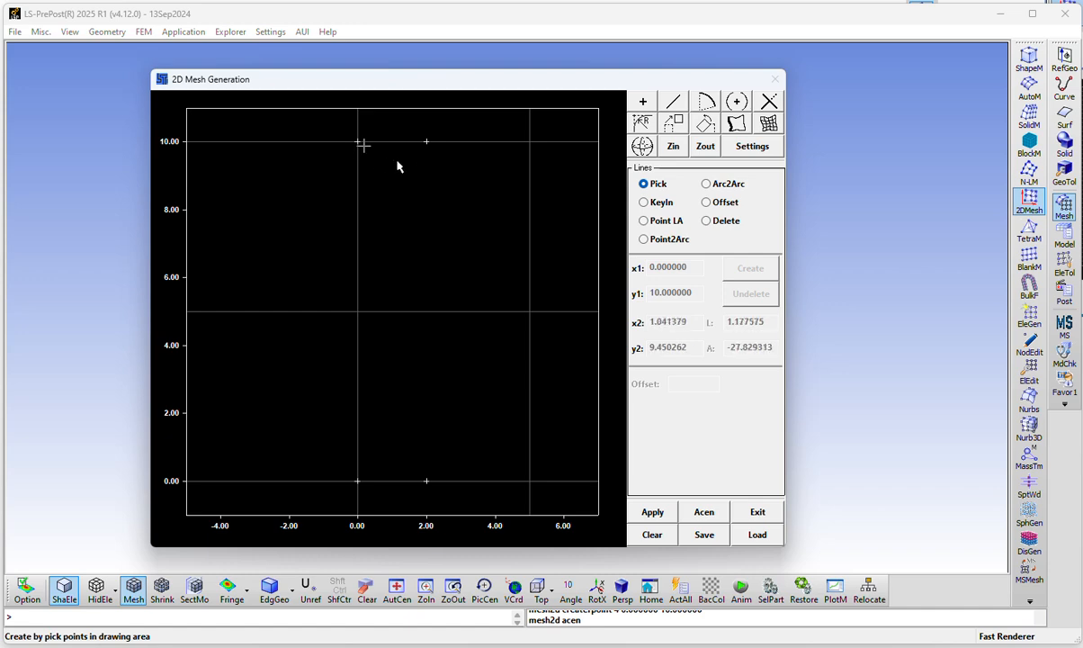
left_click(426, 142)
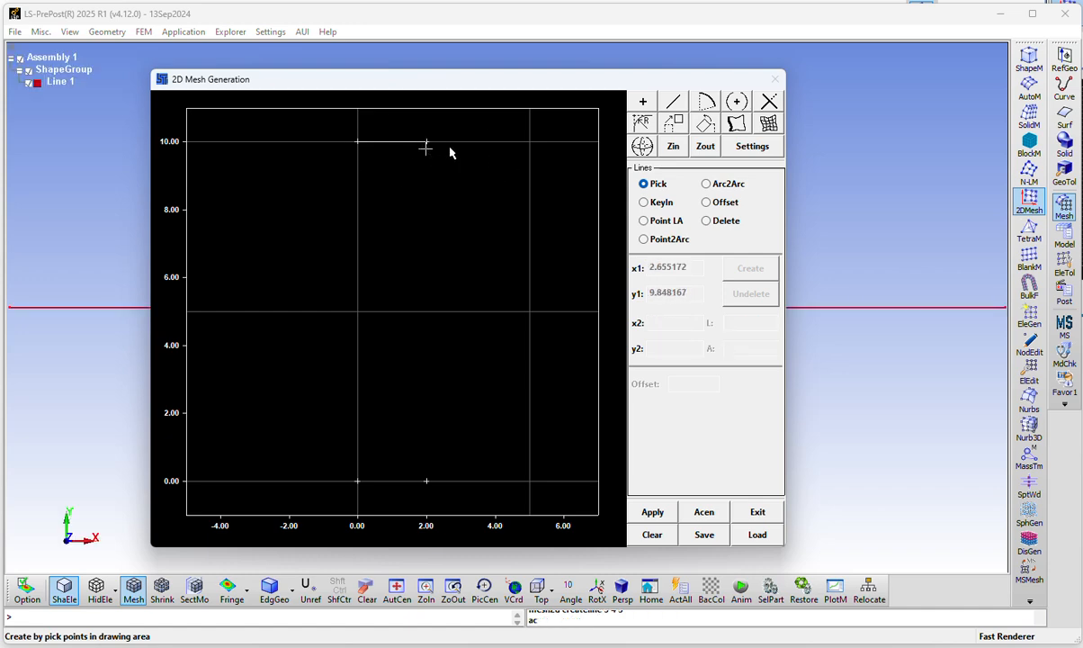
left_click(426, 142)
left_click(427, 482)
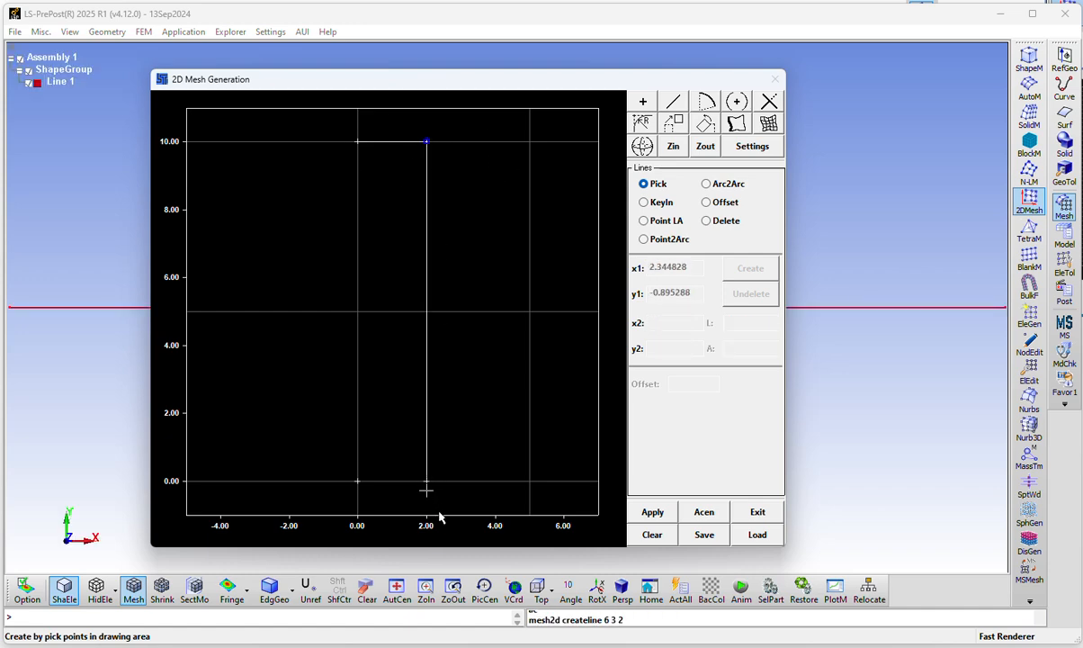
left_click(356, 485)
left_click(358, 144)
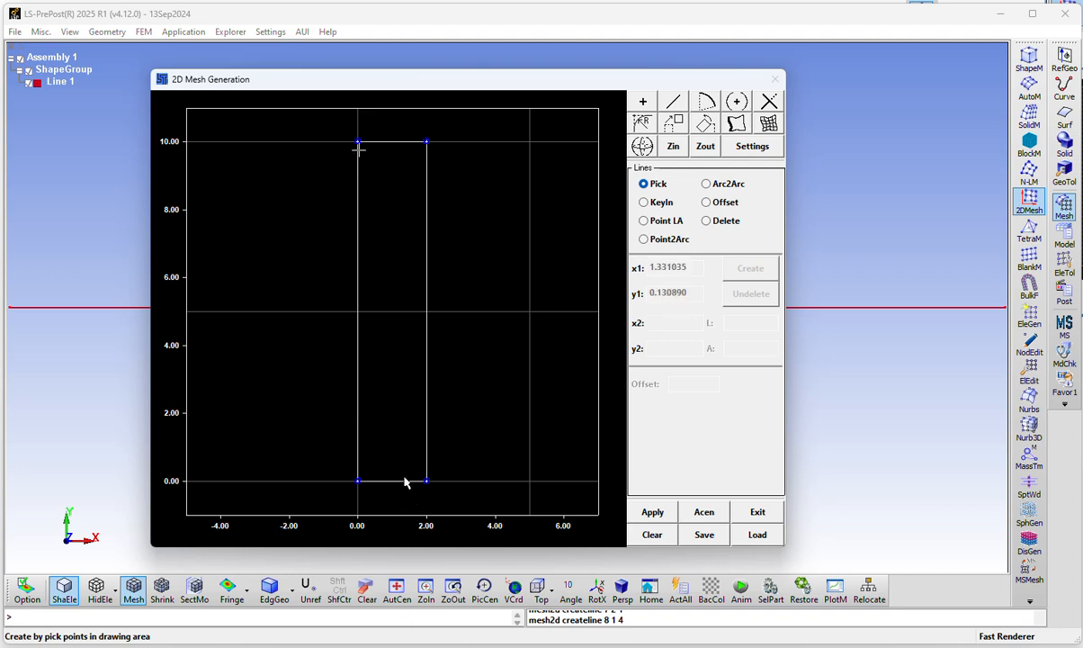
Create a separate mesh edge from each of the rectangle's four lines
left_click(736, 125)
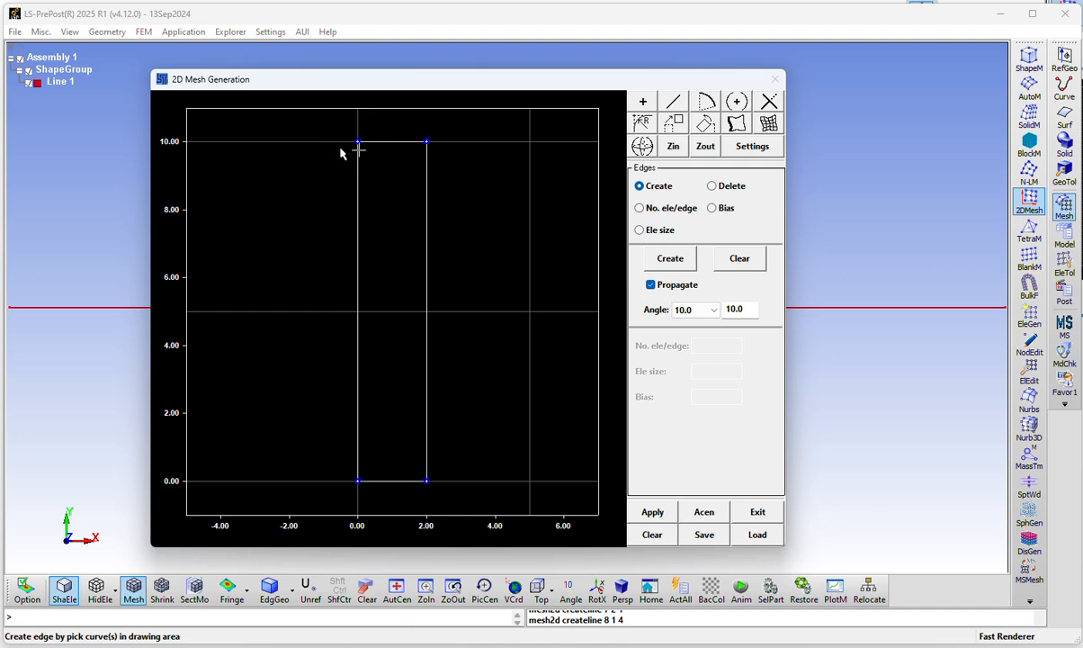
left_click(393, 142)
left_click(663, 262)
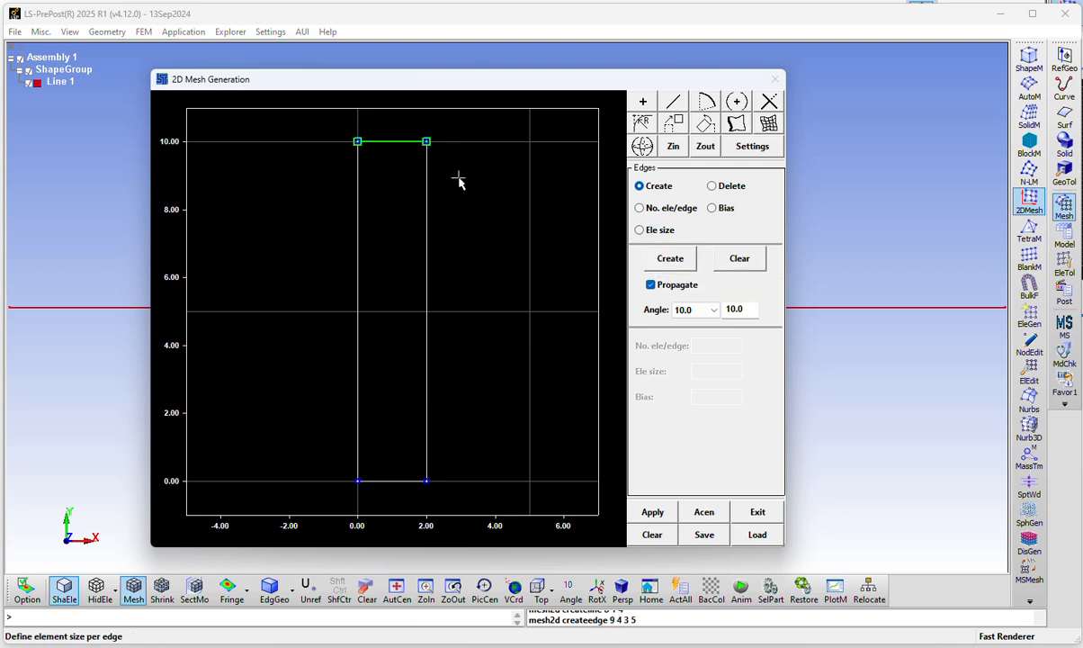
left_click(427, 200)
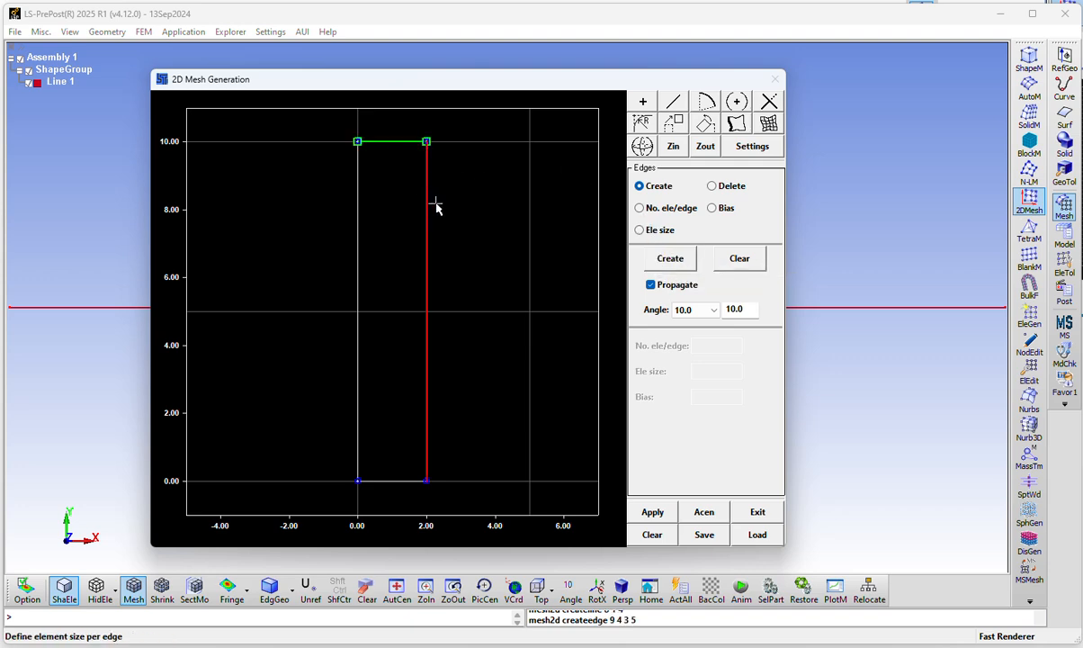
left_click(662, 263)
left_click(396, 481)
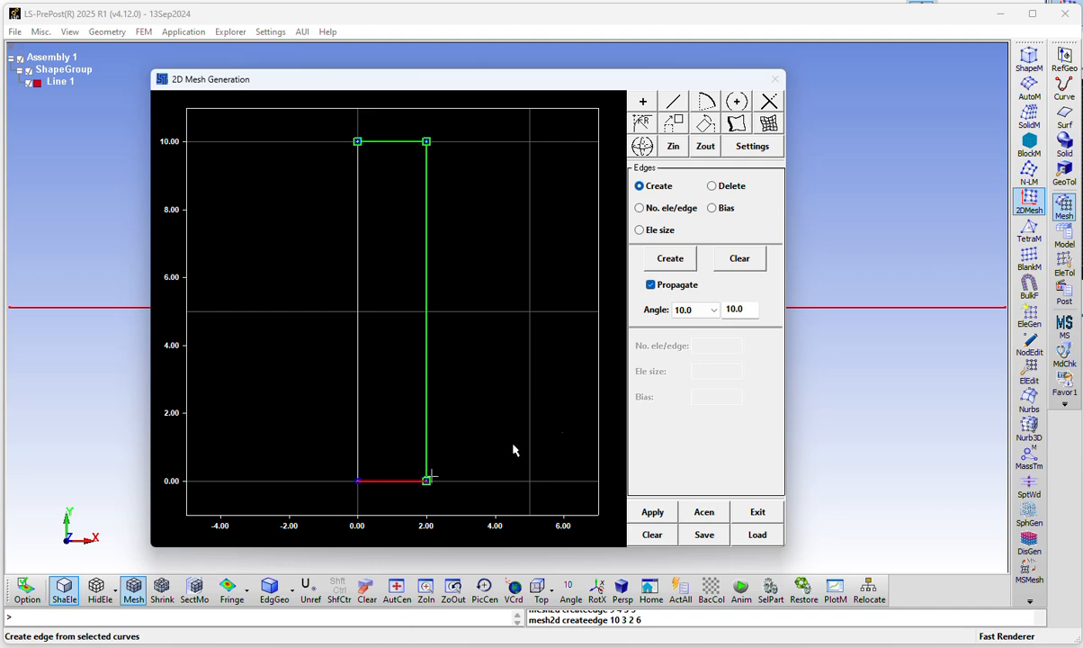
left_click(661, 262)
left_click(358, 298)
left_click(665, 261)
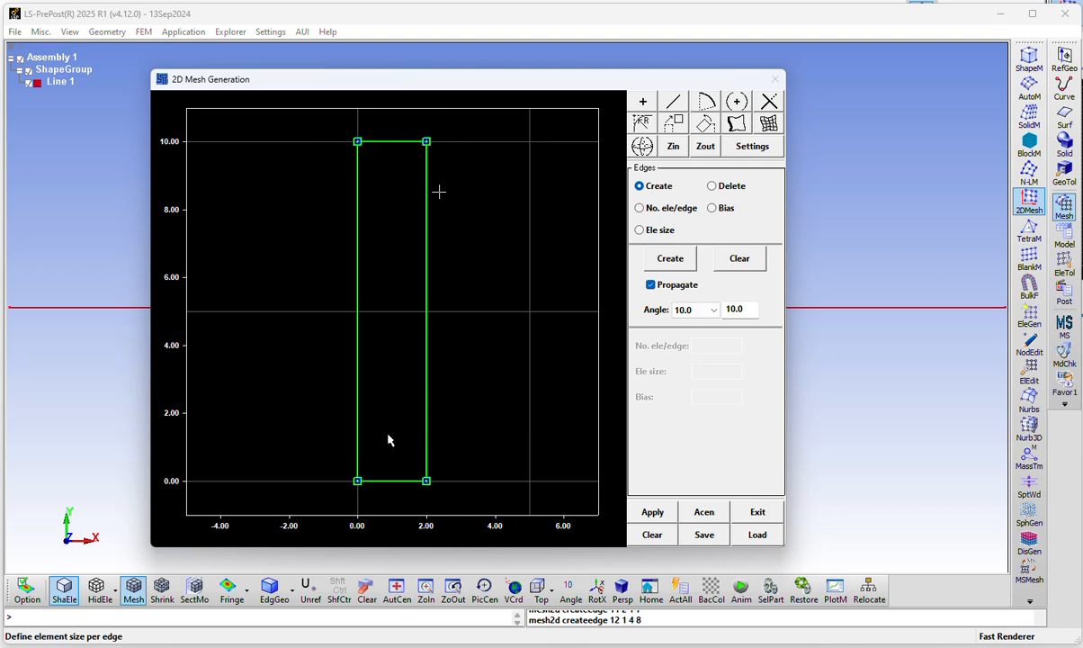
Assign an element size of 0.1 to the rectangle's bottom edge
left_click(640, 230)
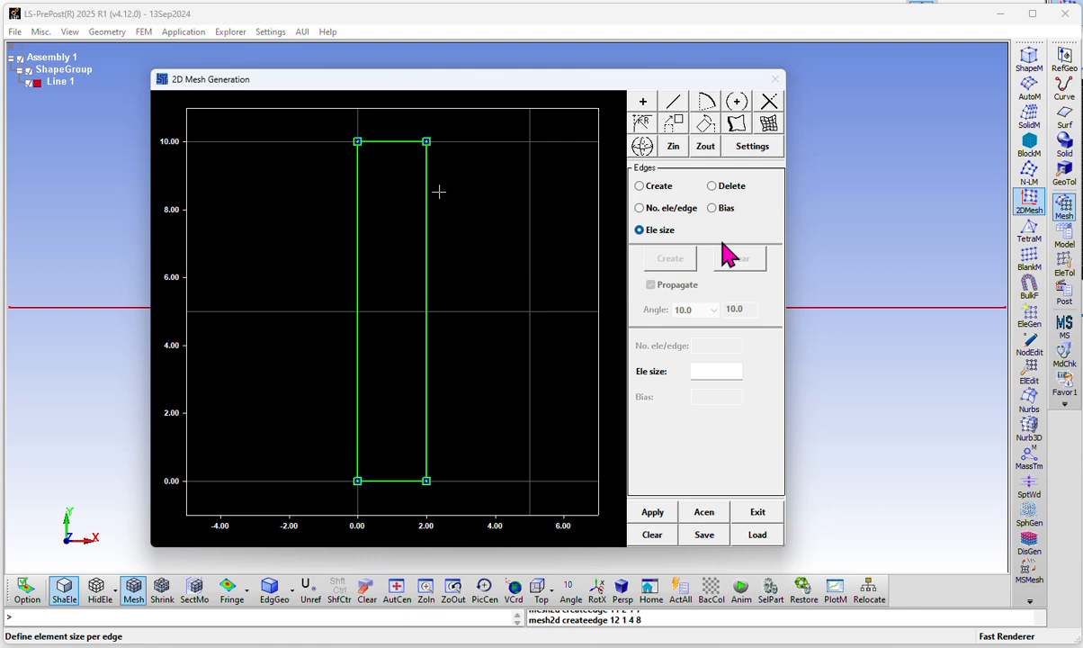
left_click(706, 370)
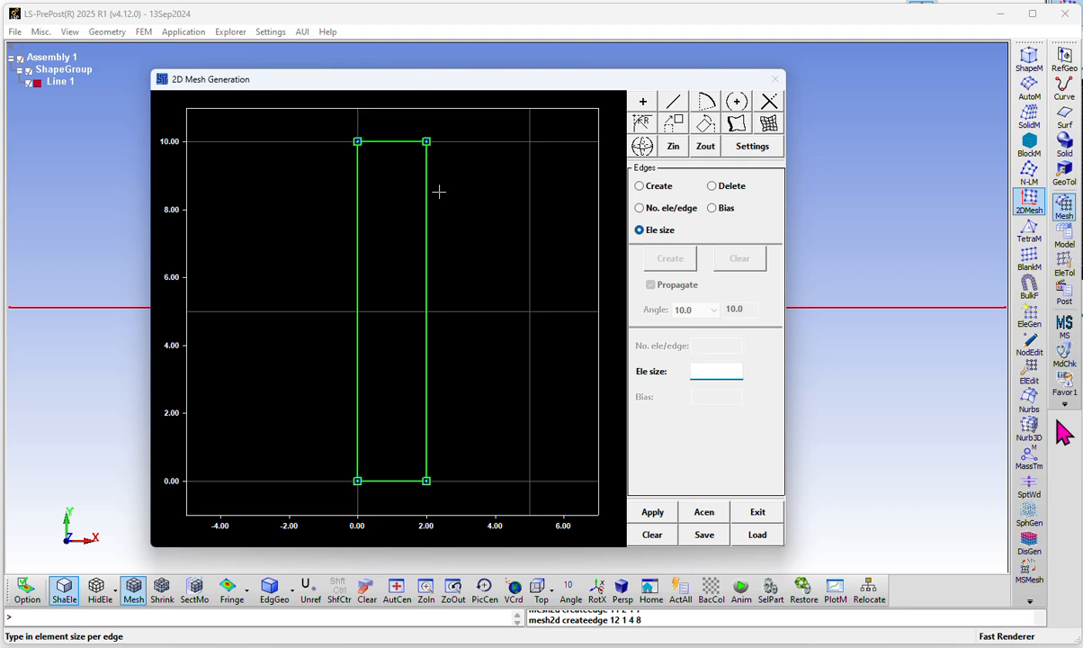
type("0.1")
left_click(438, 482)
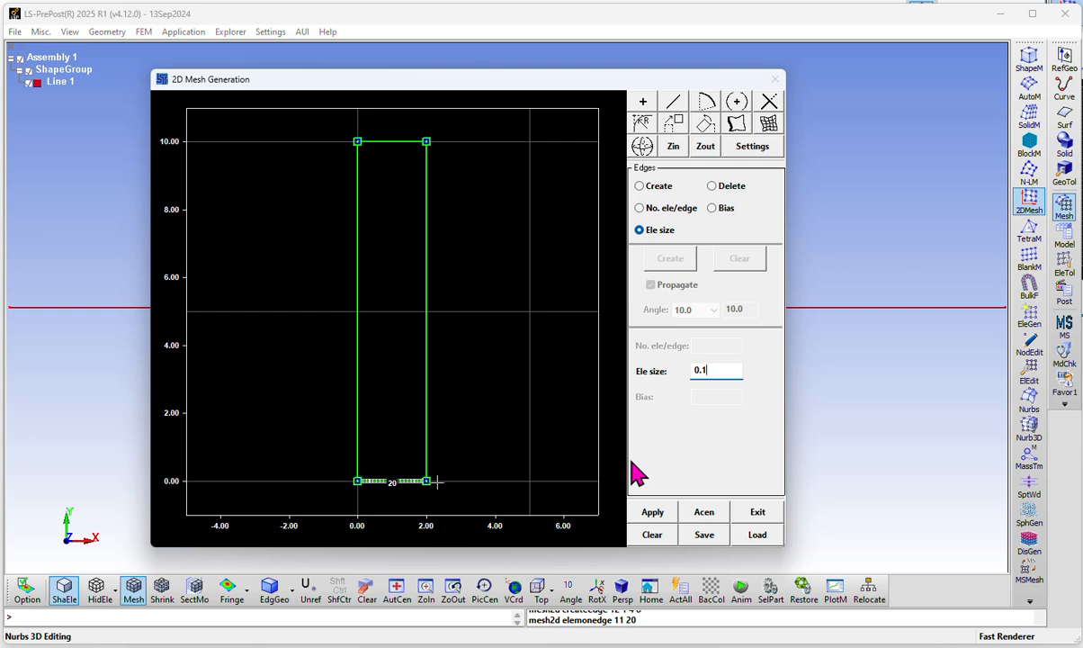
Change the element size to 0.2 and assign it to all four edges of the rectangle
key("BackSpace")
type("2")
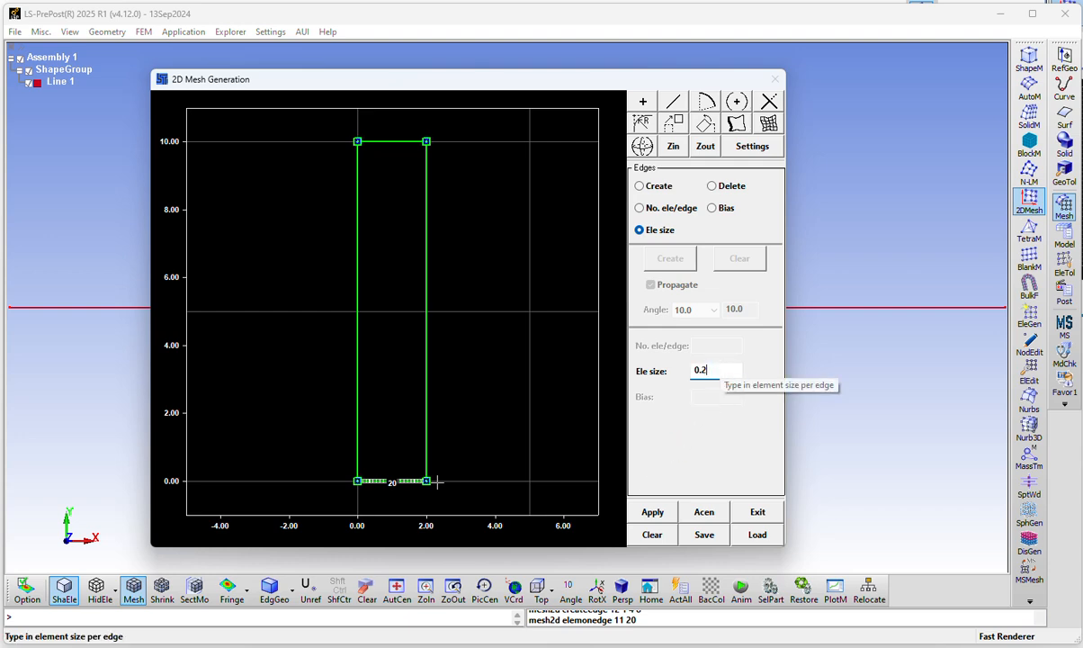
left_click(396, 500)
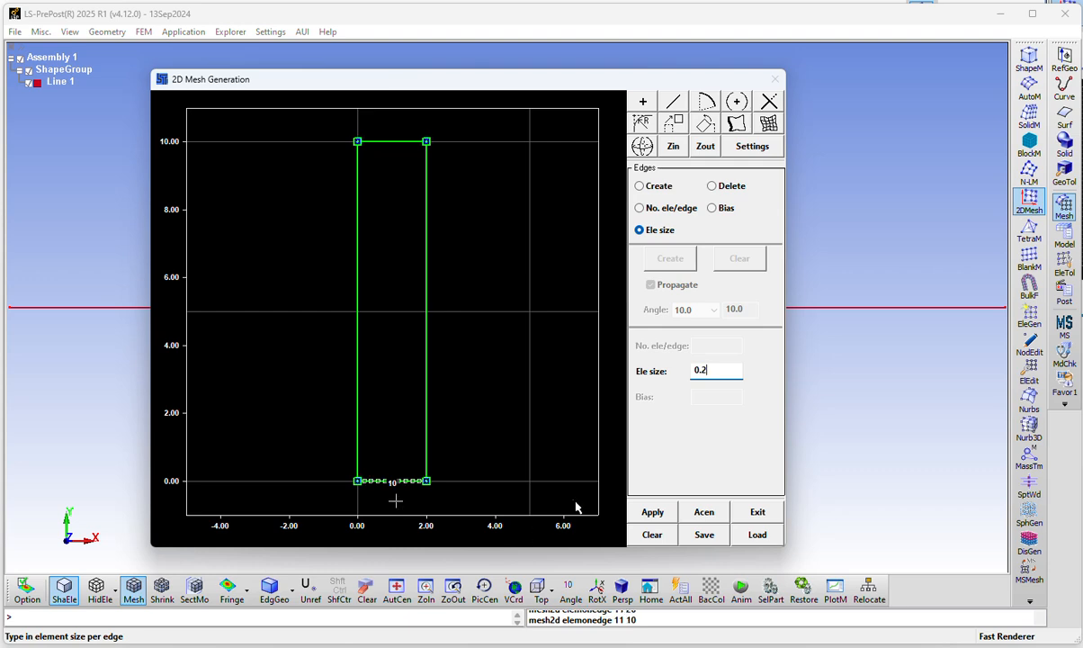
left_click(388, 142)
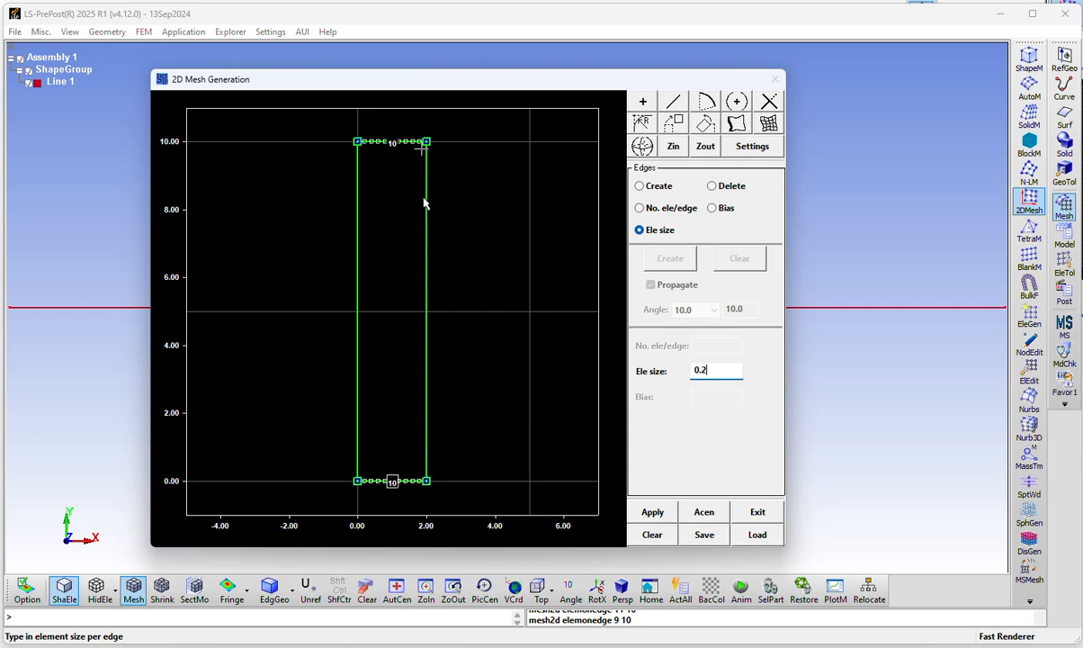
left_click(443, 217)
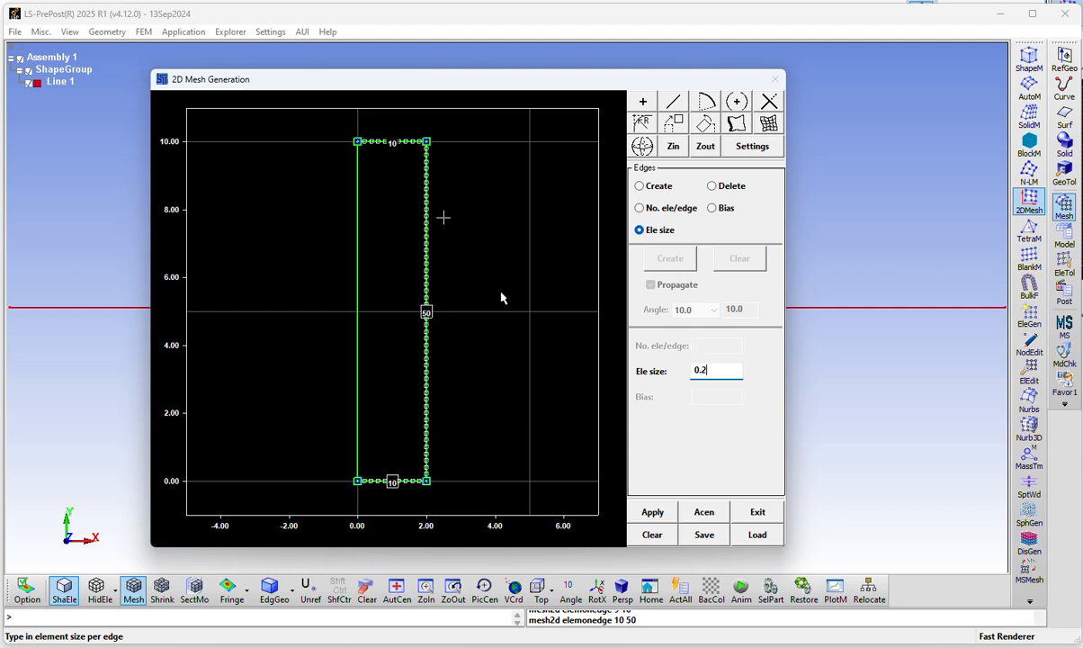
left_click(353, 286)
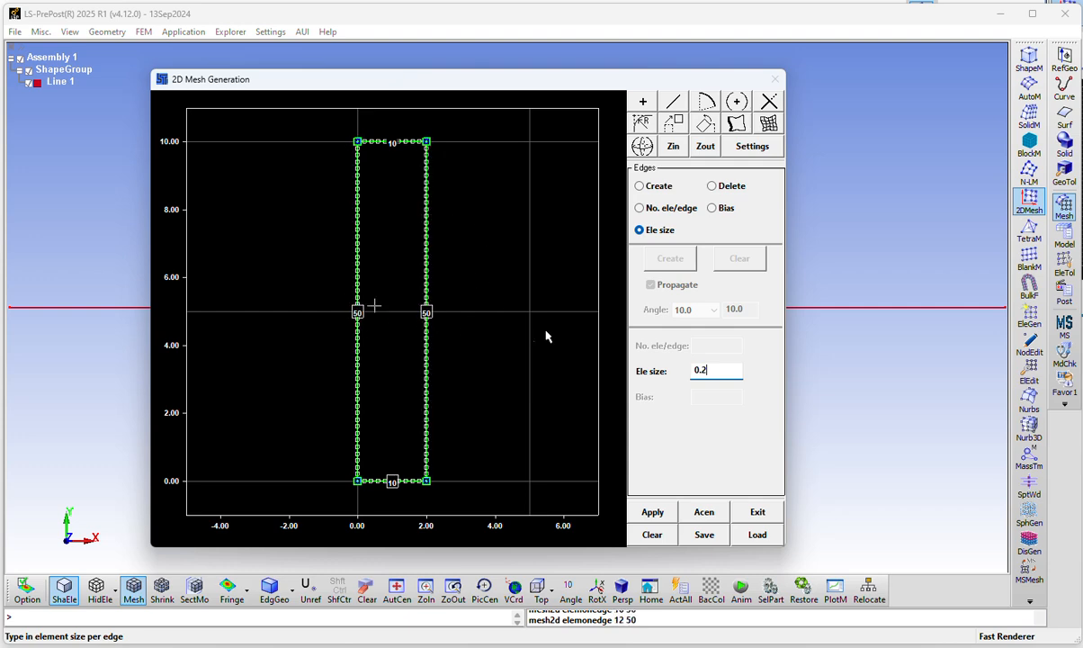
left_click(653, 512)
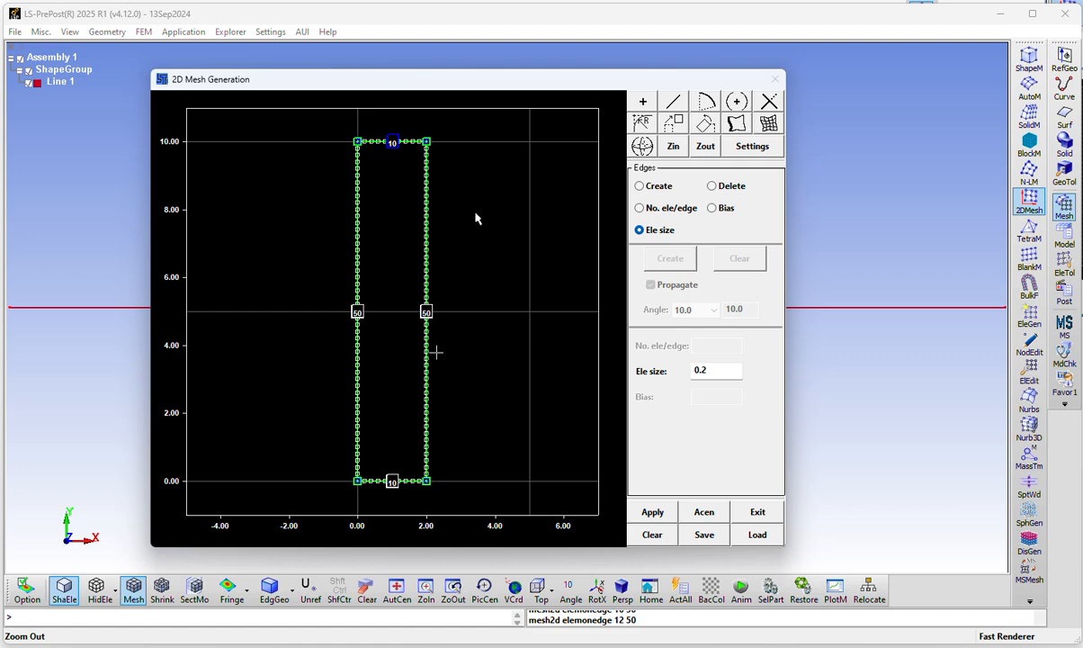
Generate and accept a structured quad mesh with part ID 1 from the rectangle's four edges, then exit the 2D mesher
left_click(770, 126)
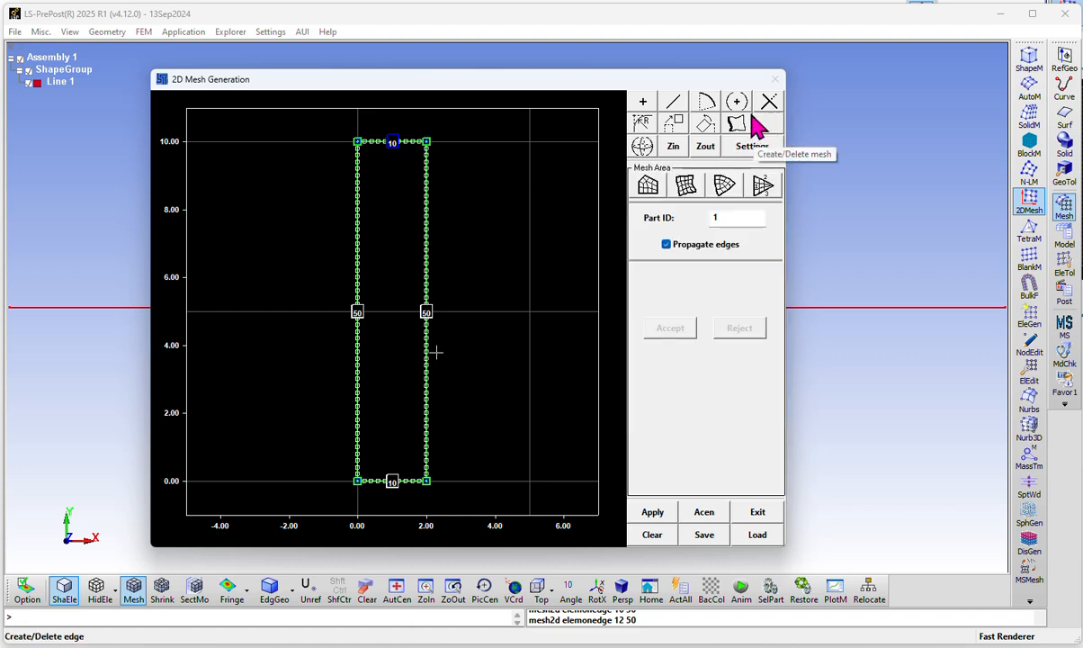
left_click(687, 191)
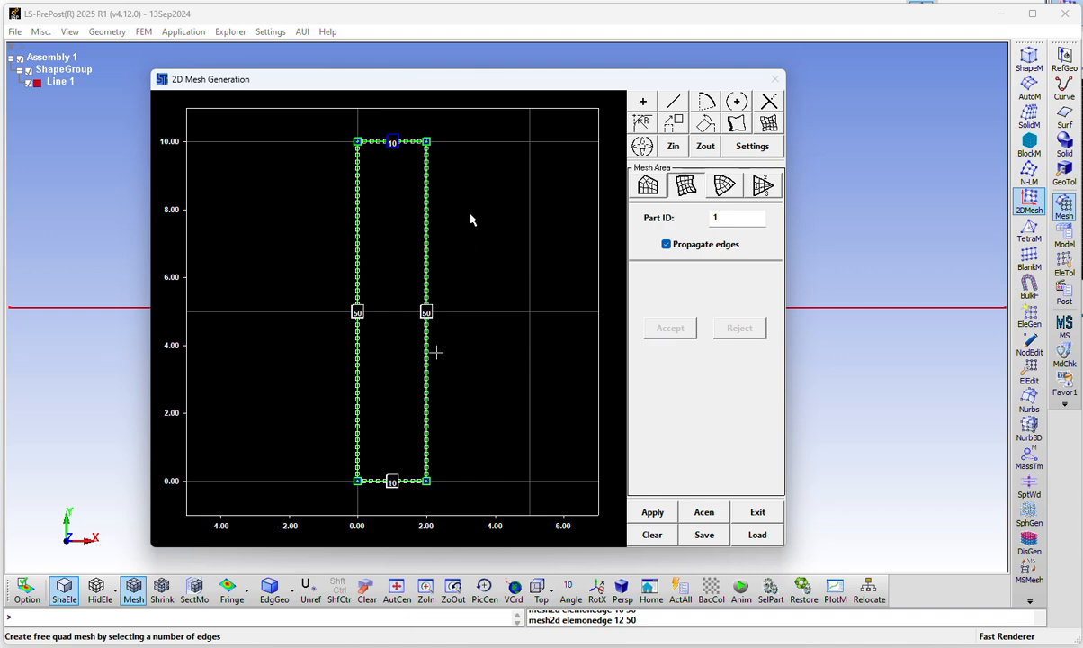
left_click(359, 230)
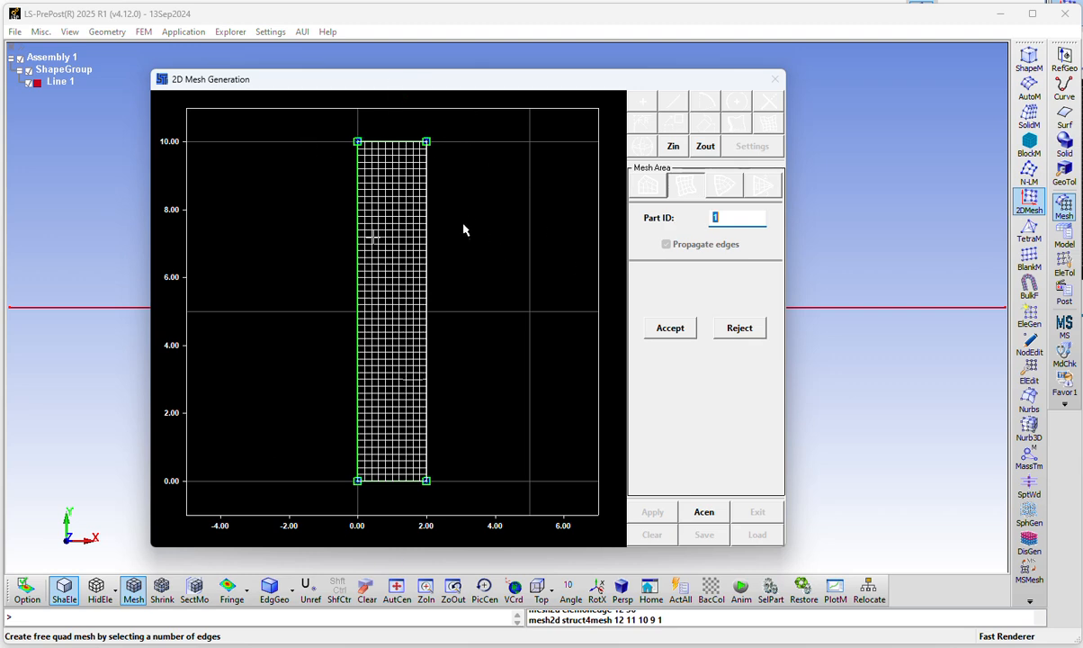
left_click(667, 332)
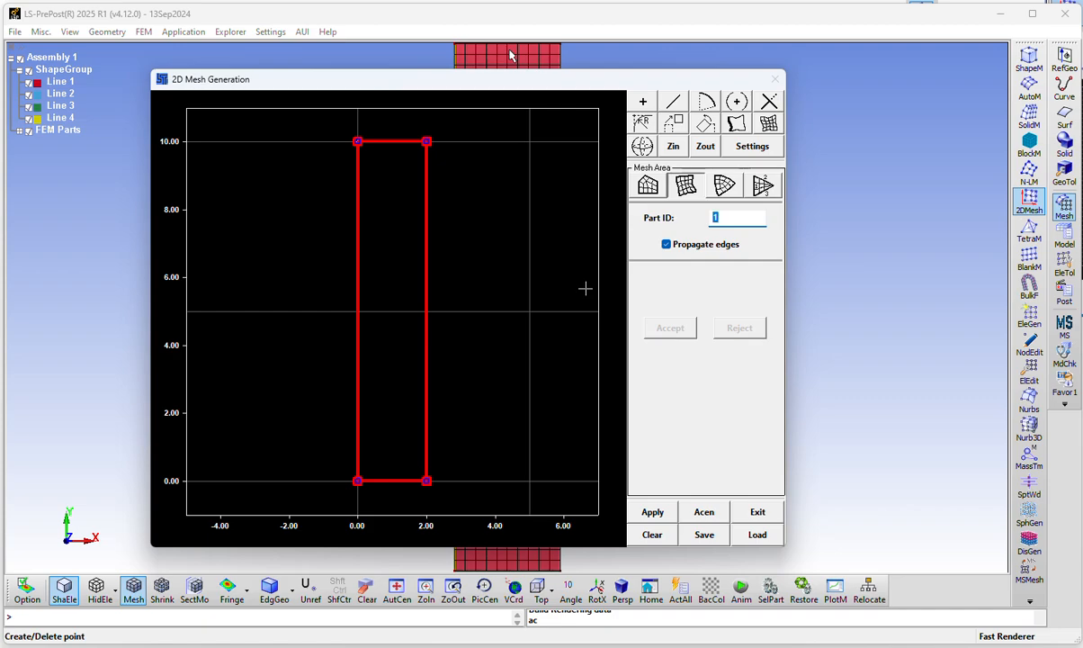
left_click_drag(546, 79, 1079, 97)
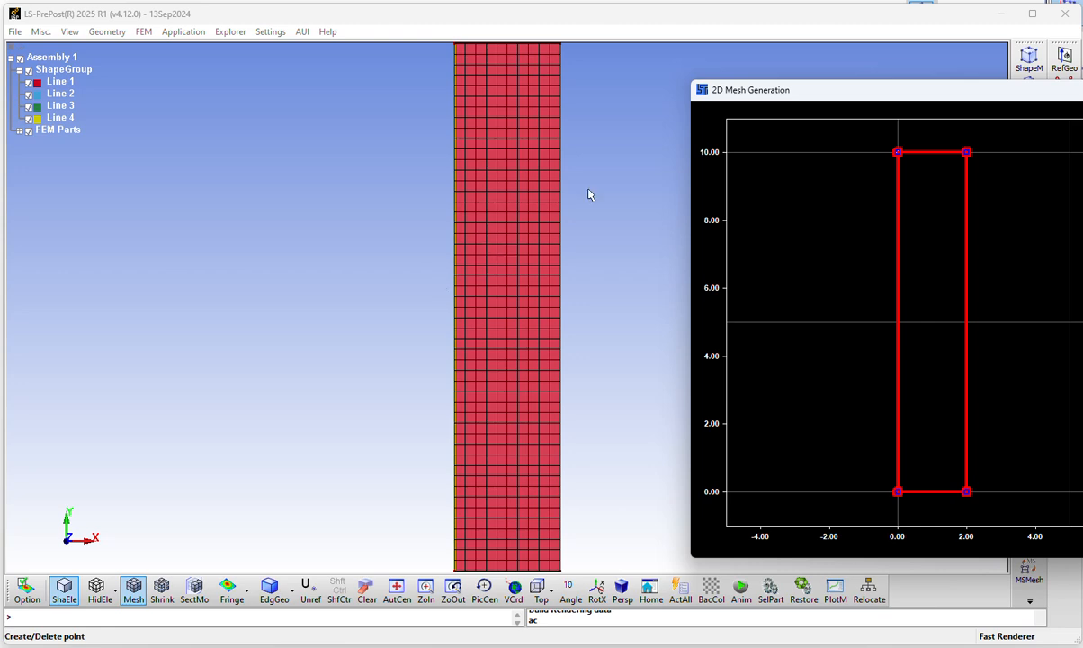
left_click_drag(808, 95, 326, 112)
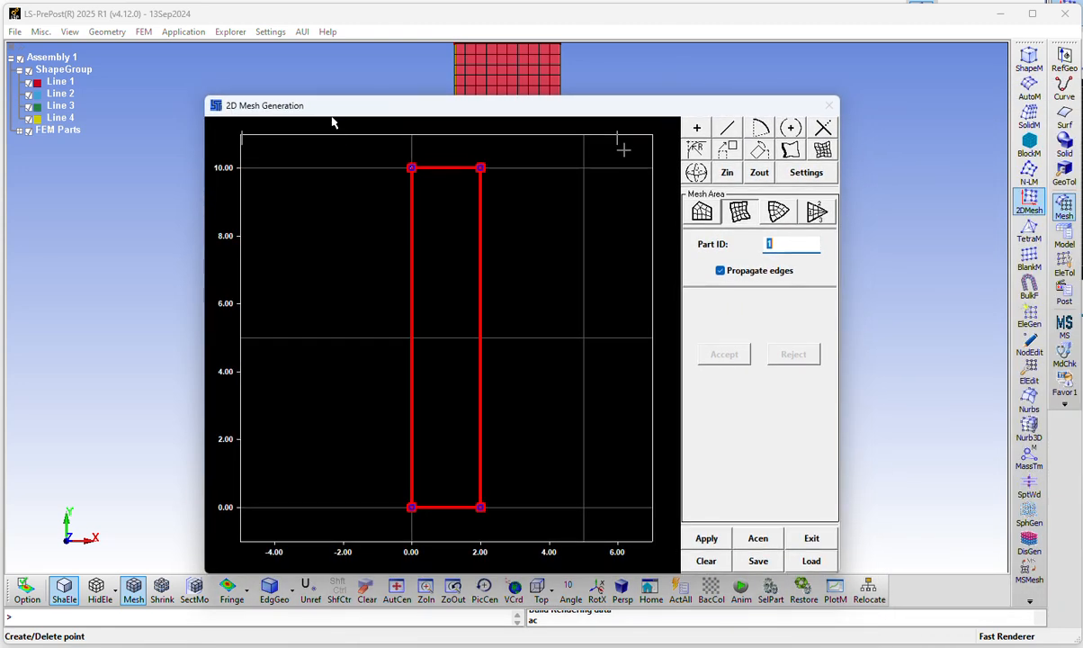
left_click(807, 542)
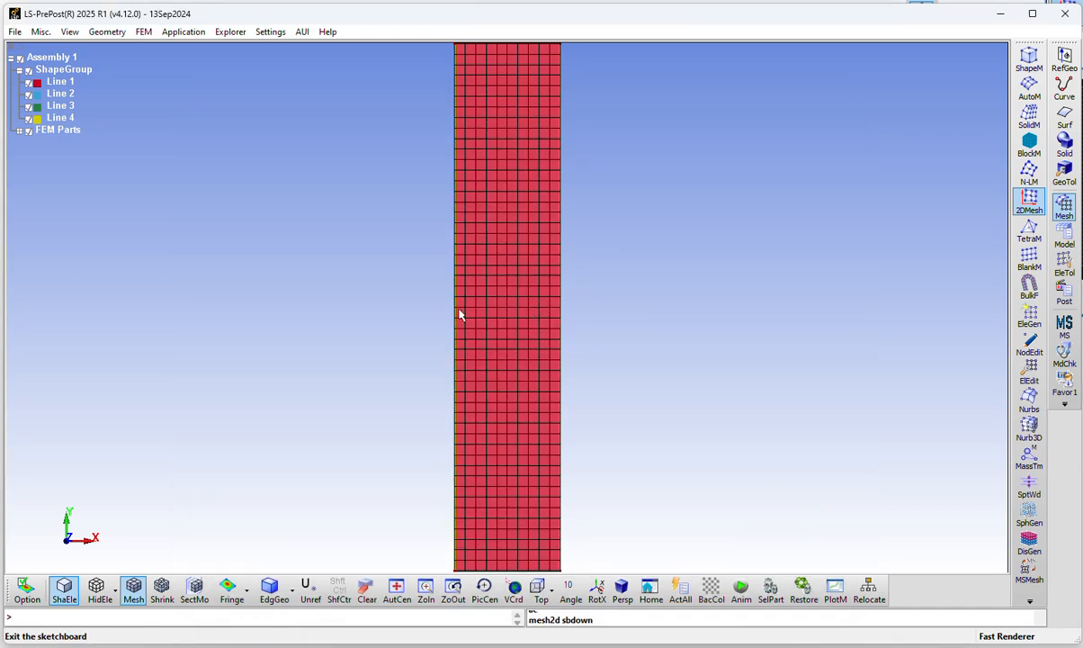
scroll(456, 330, "down", 5)
scroll(456, 329, "up", 3)
scroll(456, 329, "down", 1)
scroll(456, 329, "up", 1)
scroll(456, 329, "up", 1)
scroll(456, 329, "down", 1)
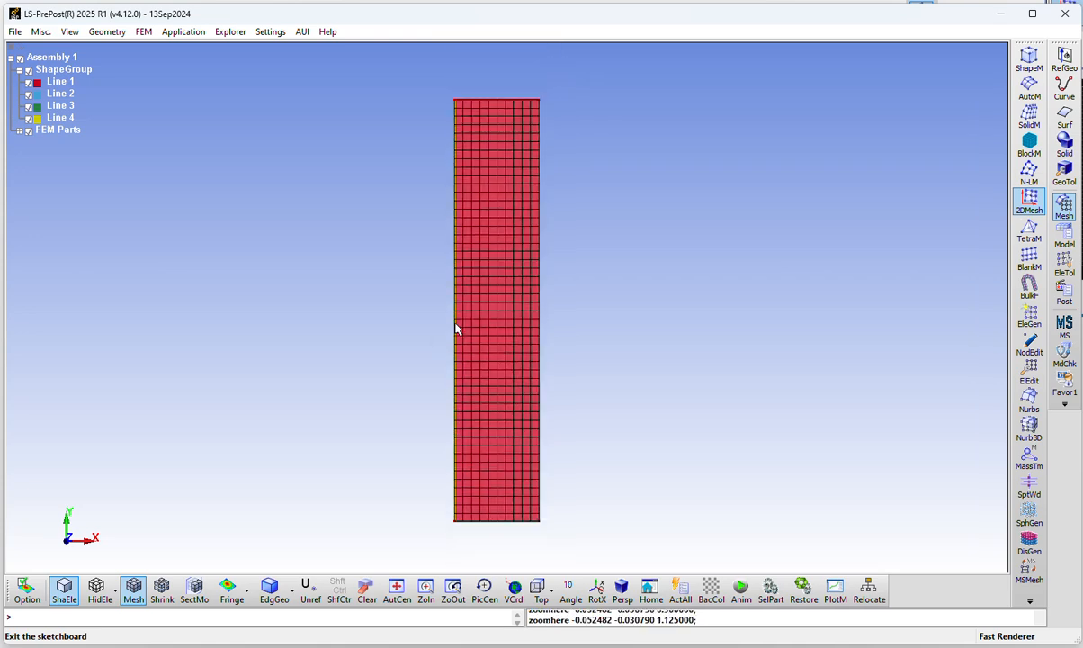
Rename the rectangle's FEM mesh part as TNT
left_click(19, 131)
left_click(50, 145)
right_click(51, 144)
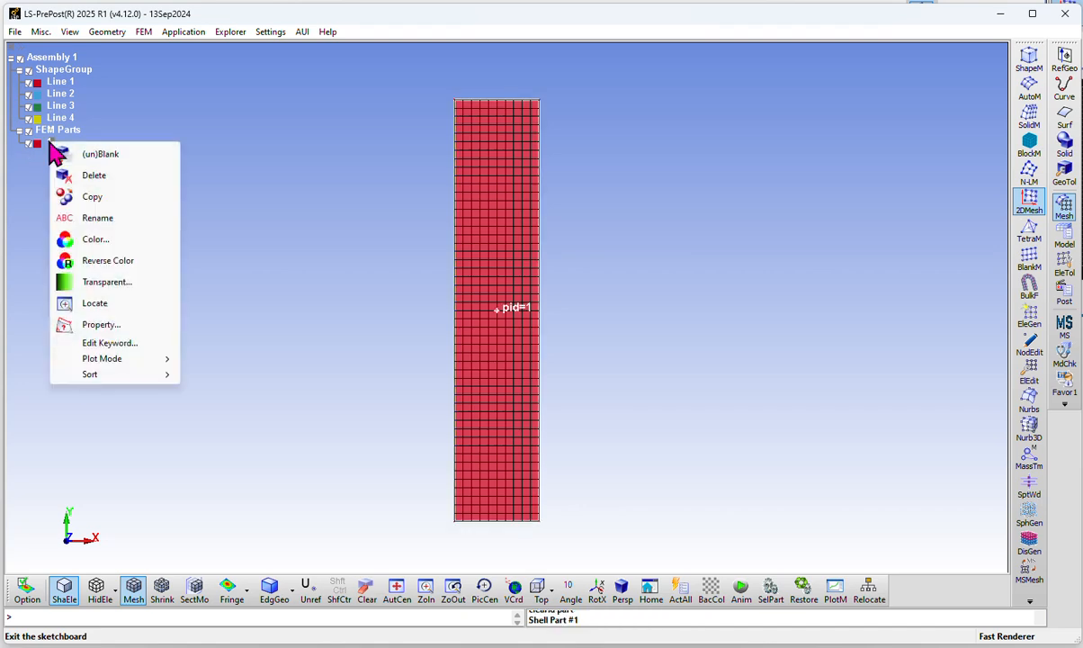
left_click(101, 218)
left_click_drag(945, 266, 739, 232)
type("TNT")
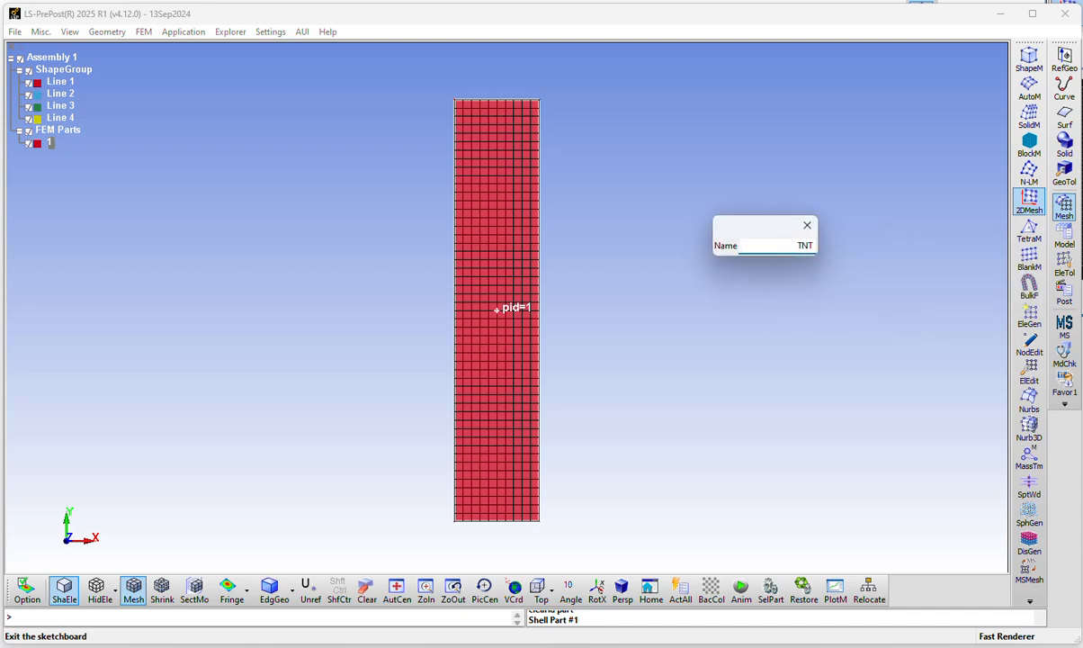
key("Return")
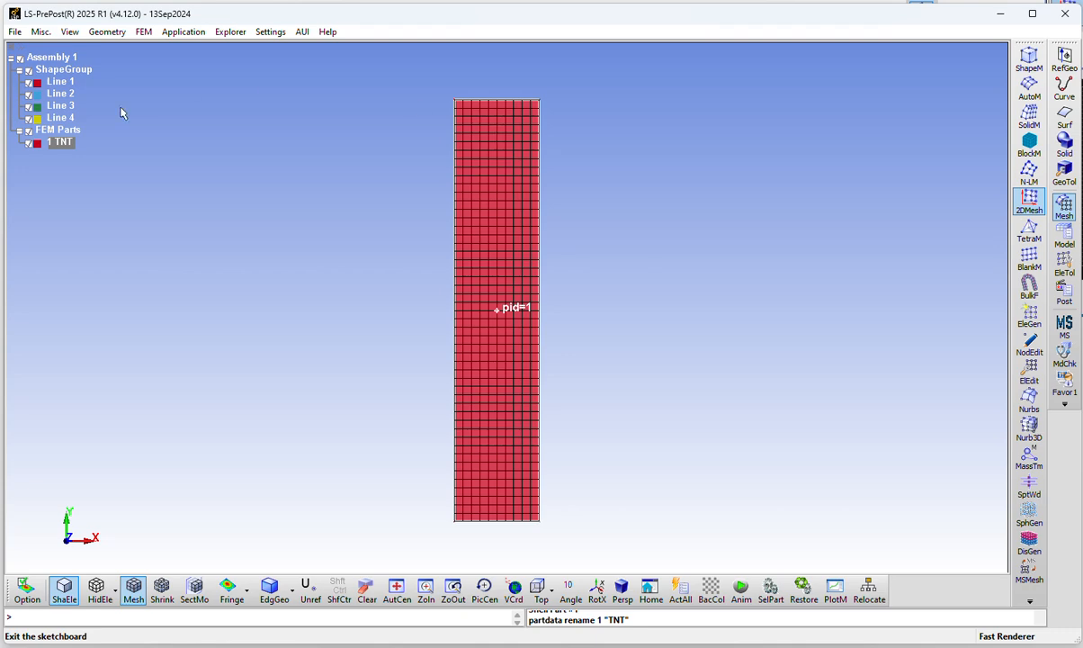
Hide the four rectangle lines, Line 1 to Line 4, and leave only the TNT mesh part displayed
left_click(28, 143)
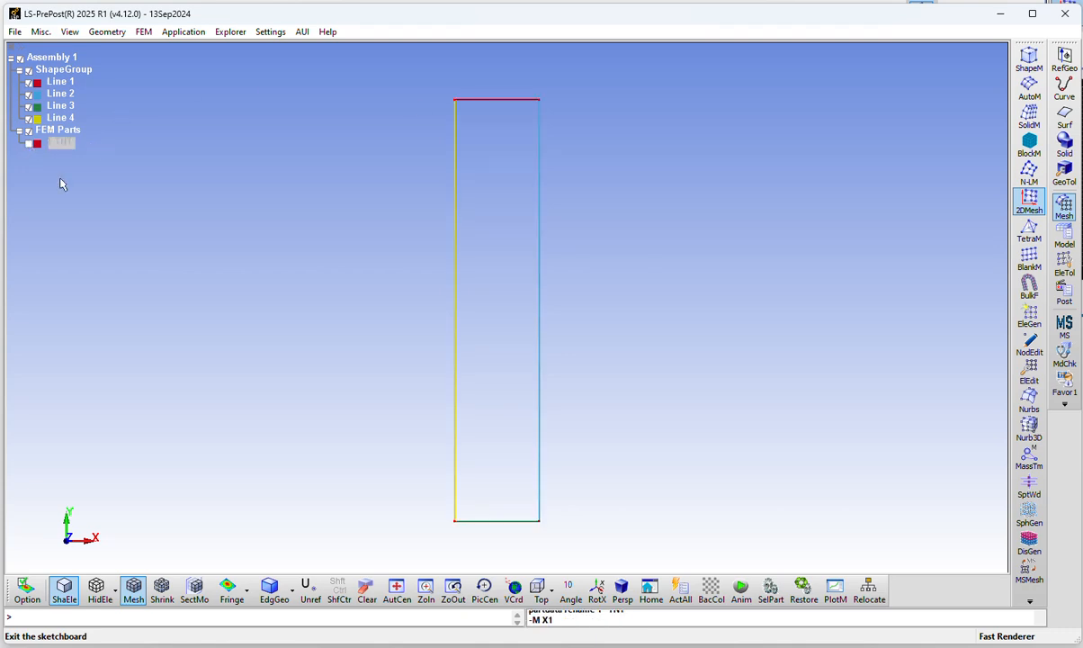
left_click(28, 143)
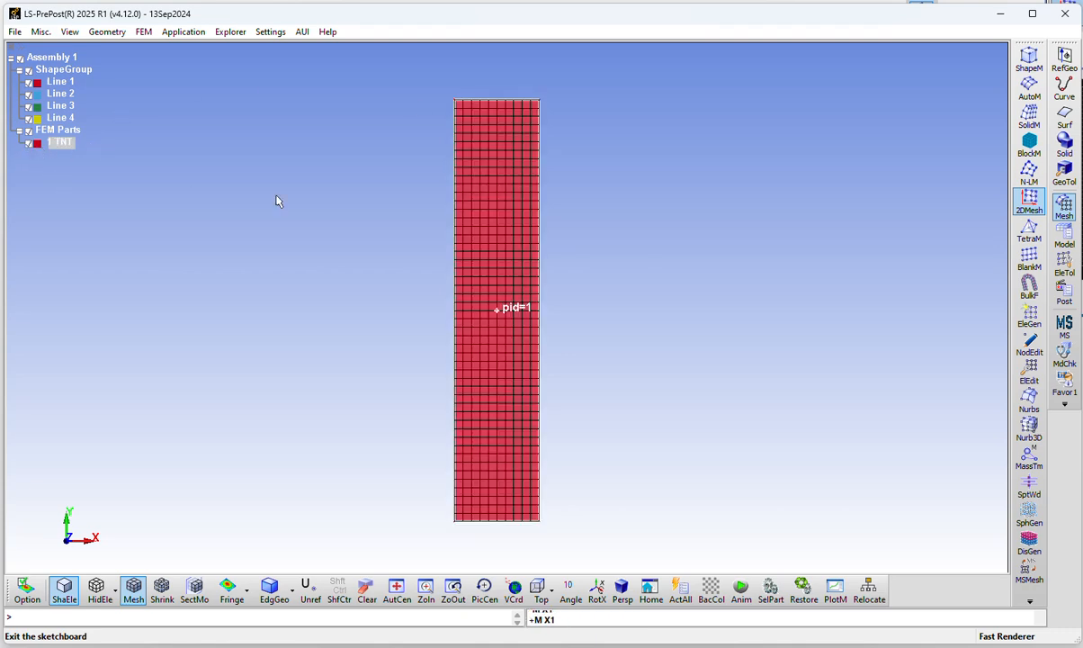
left_click(30, 144)
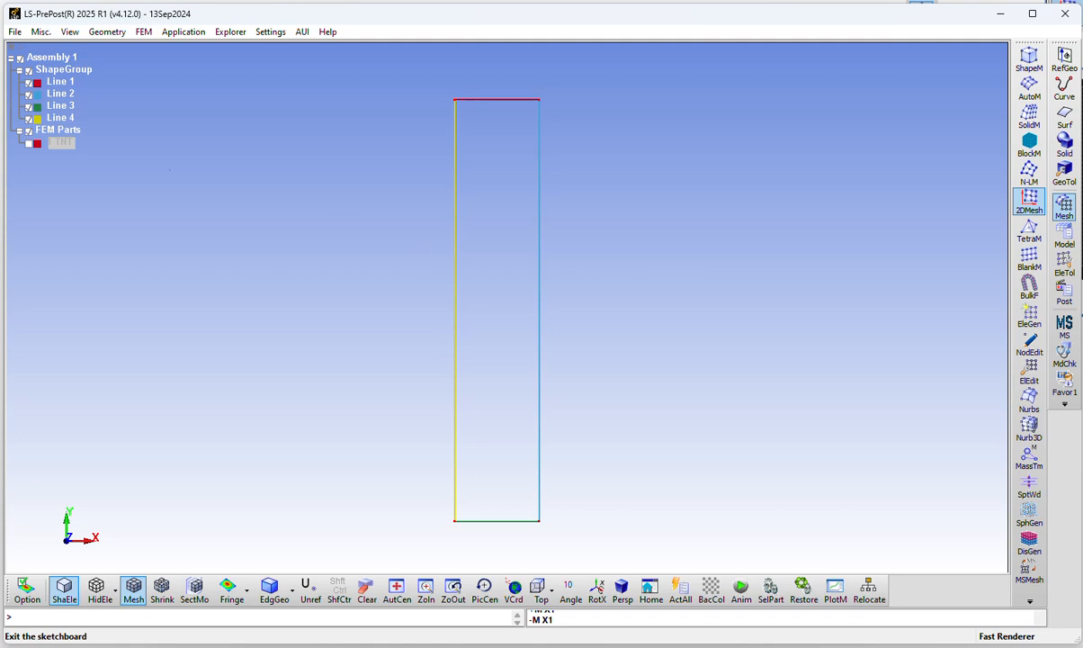
left_click(28, 81)
left_click(28, 93)
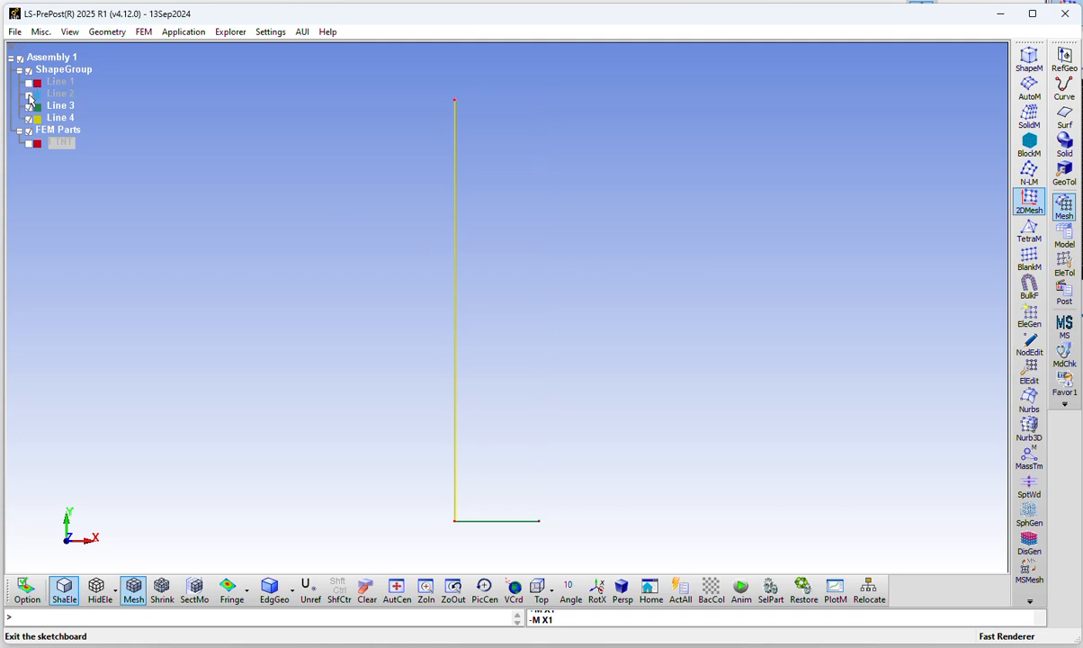
left_click(28, 106)
left_click(28, 118)
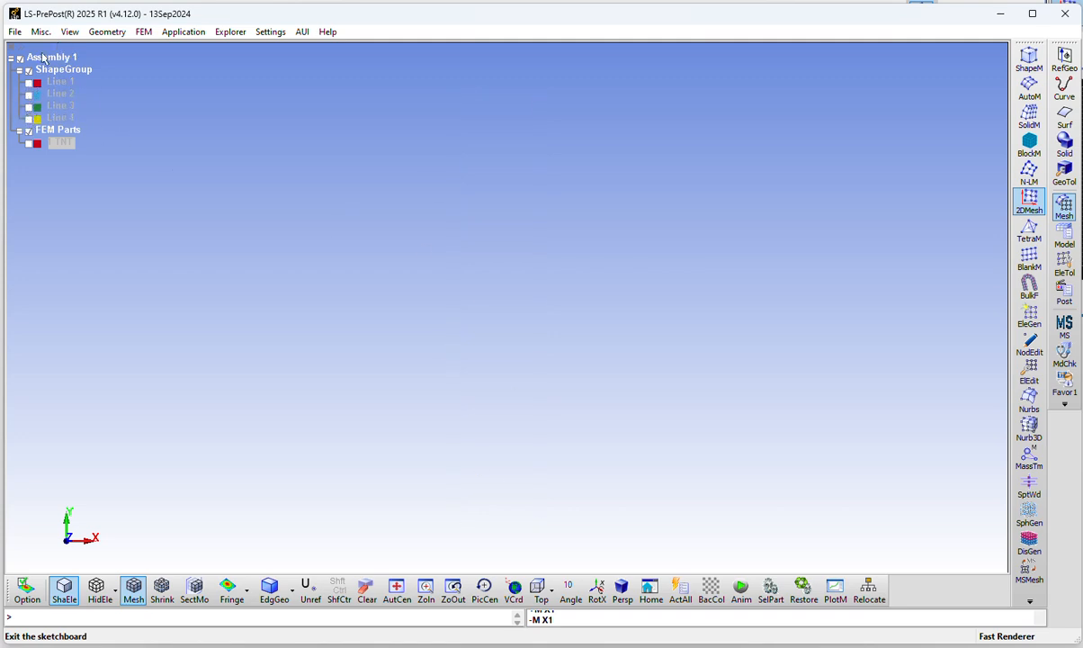
left_click(28, 143)
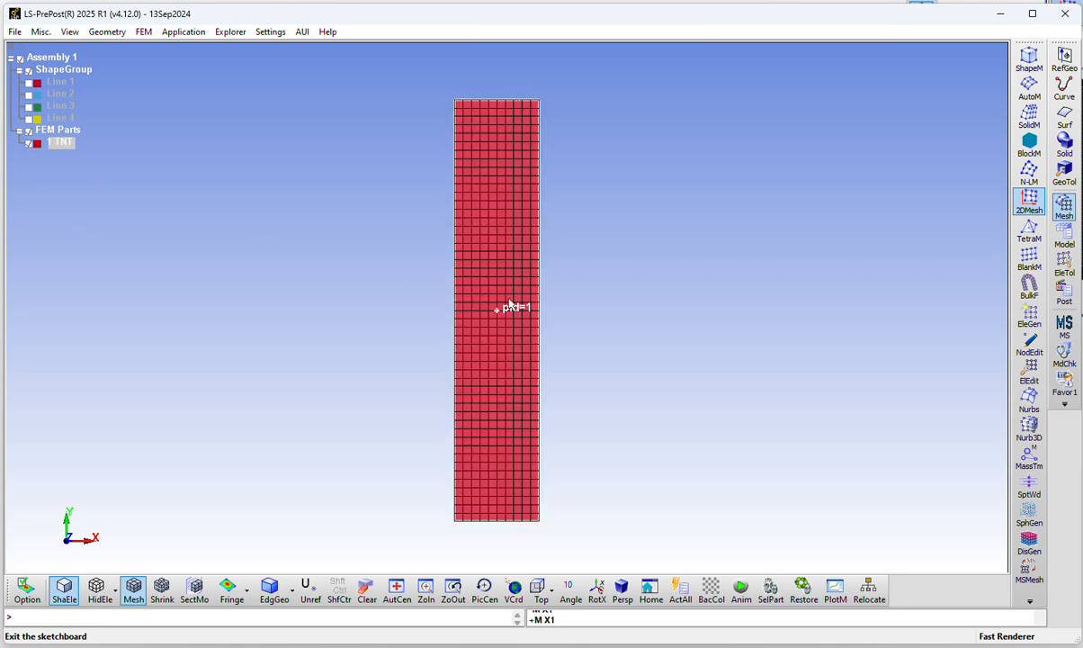